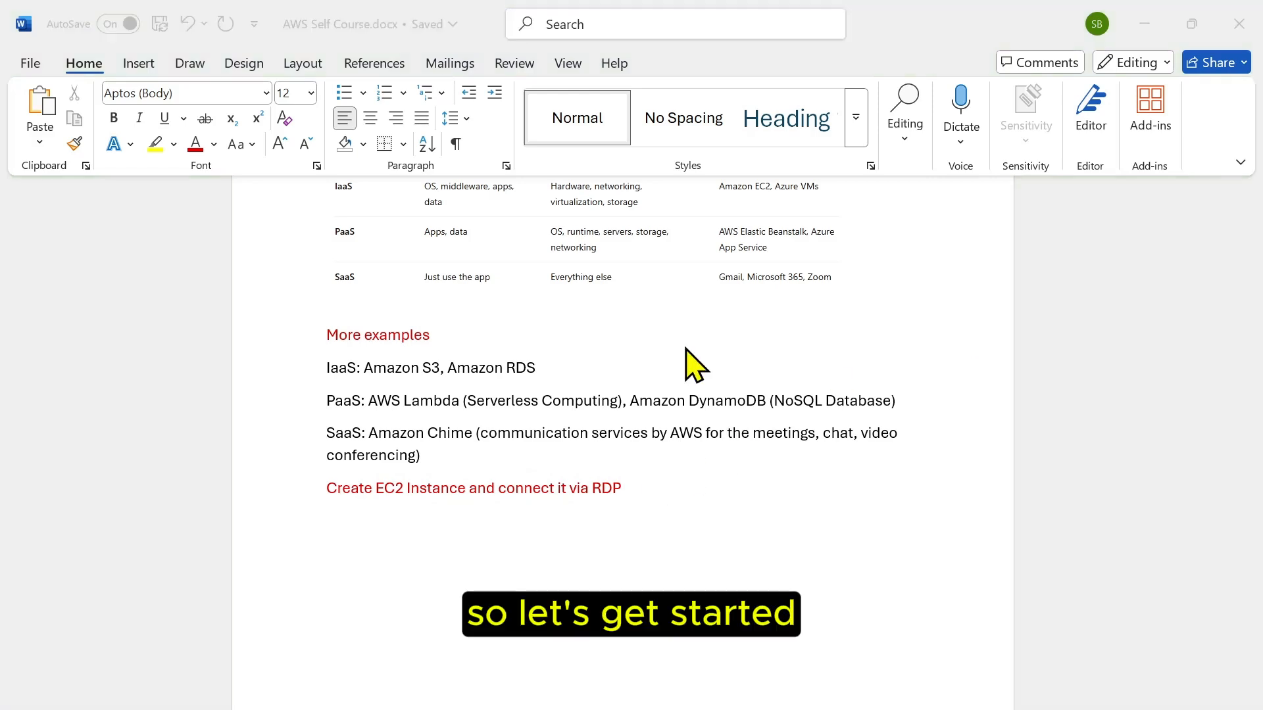
Switch to the Chrome browser, search Google for "aws console" and open the AWS Console Sign In result
left_click(1145, 24)
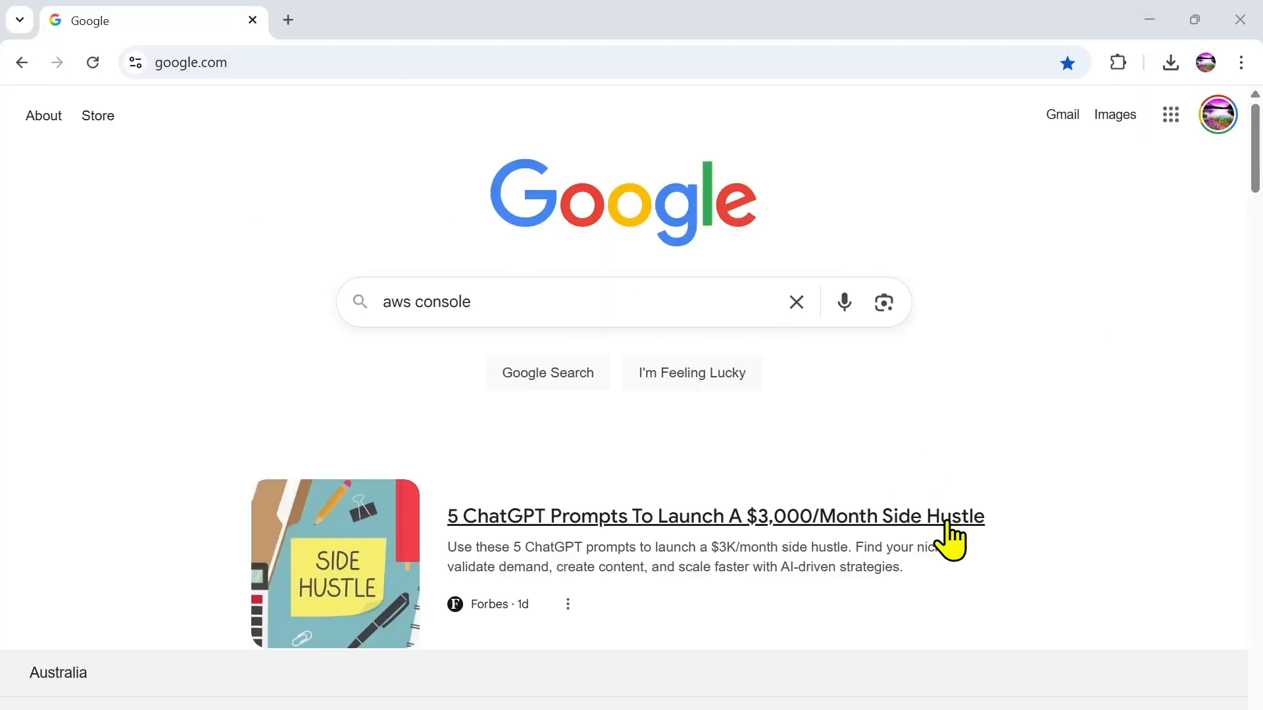
left_click(570, 302)
key("Return")
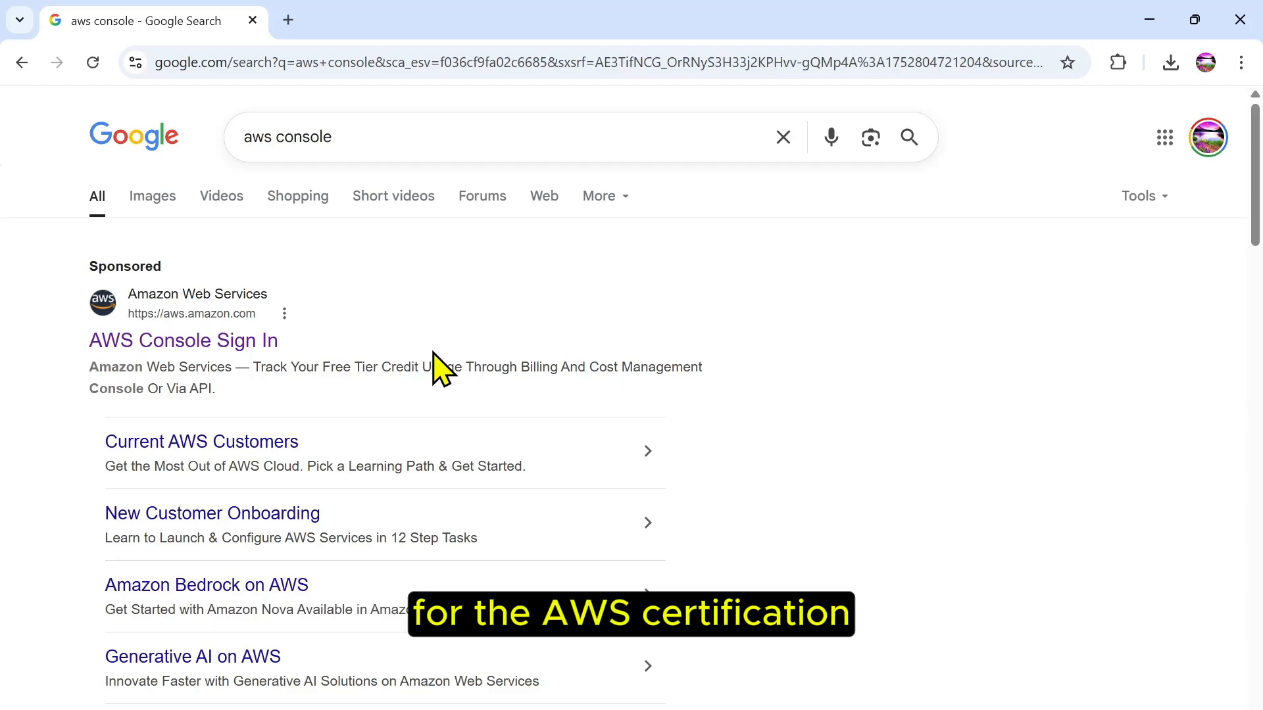
left_click(205, 343)
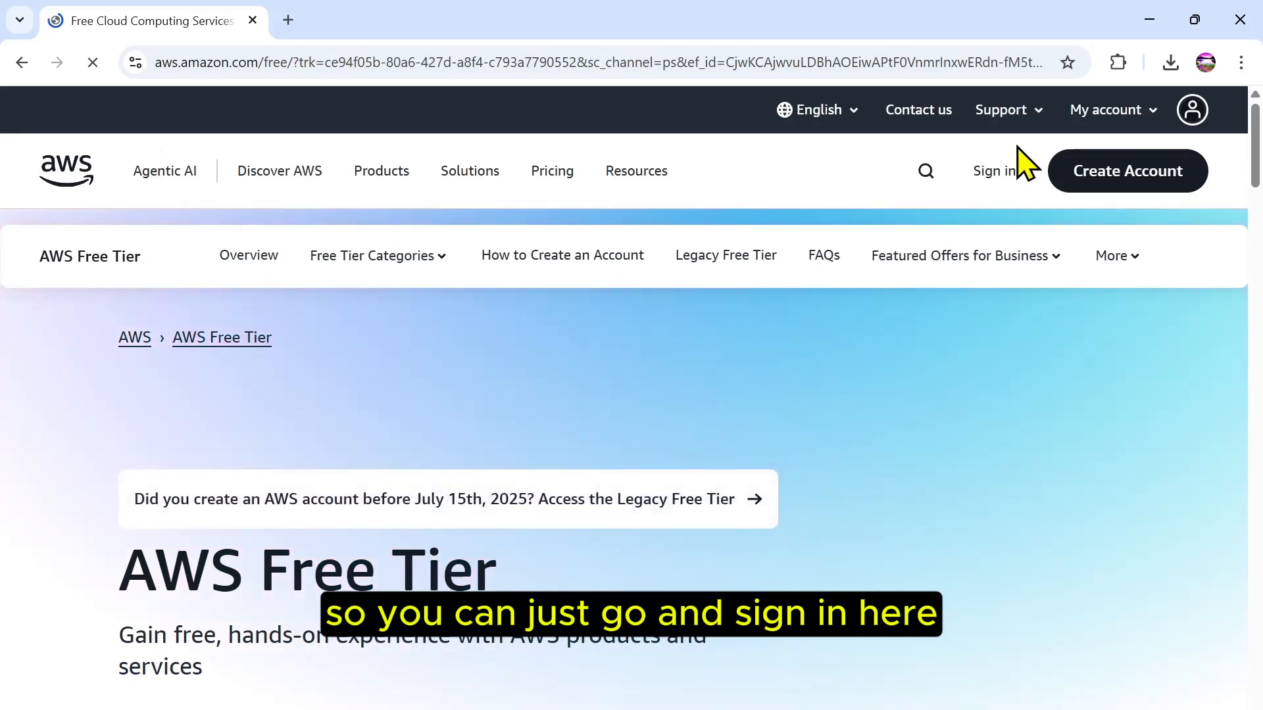
Go to the AWS sign-in page and choose to sign in using the root user email
left_click(1007, 175)
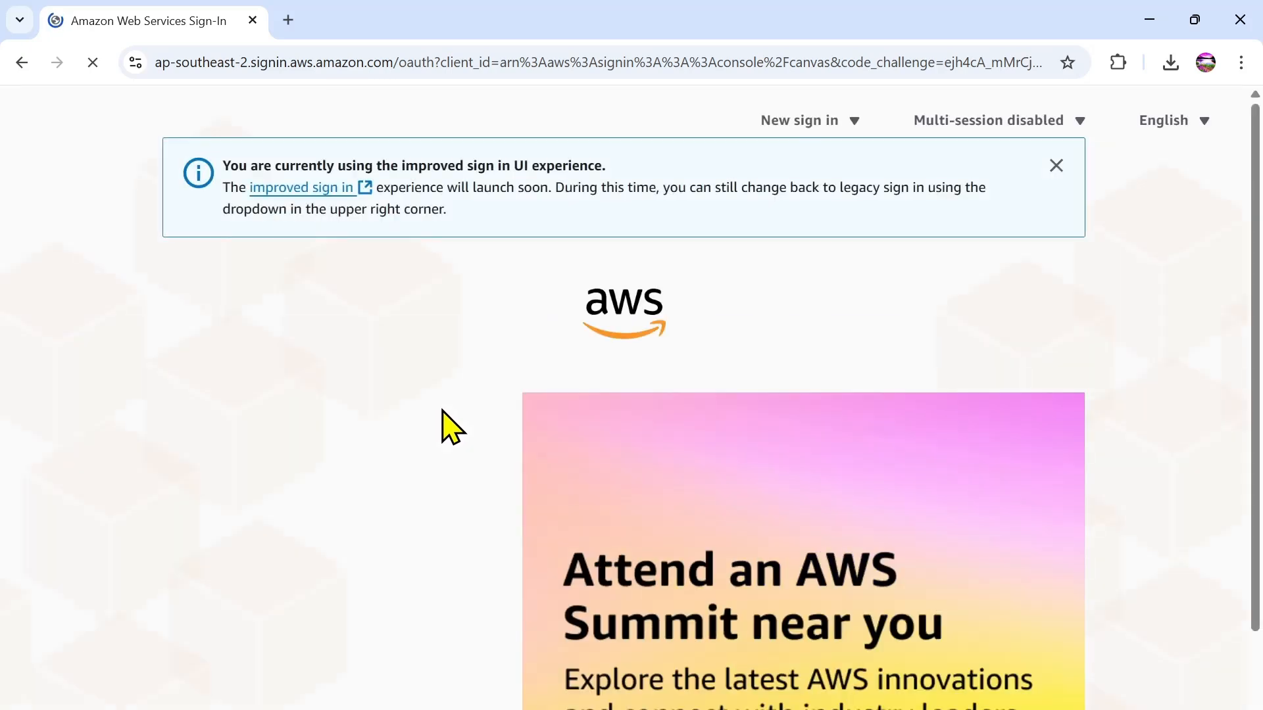
scroll(475, 362, "down", 4)
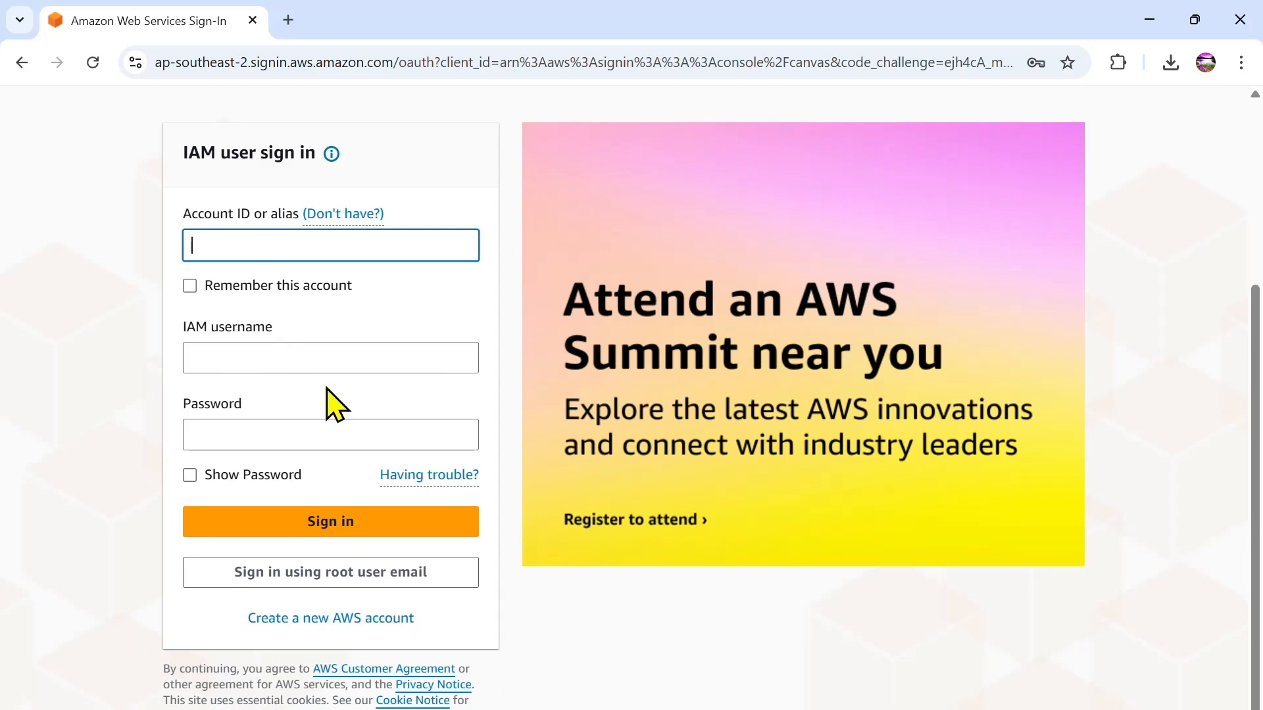
type("`")
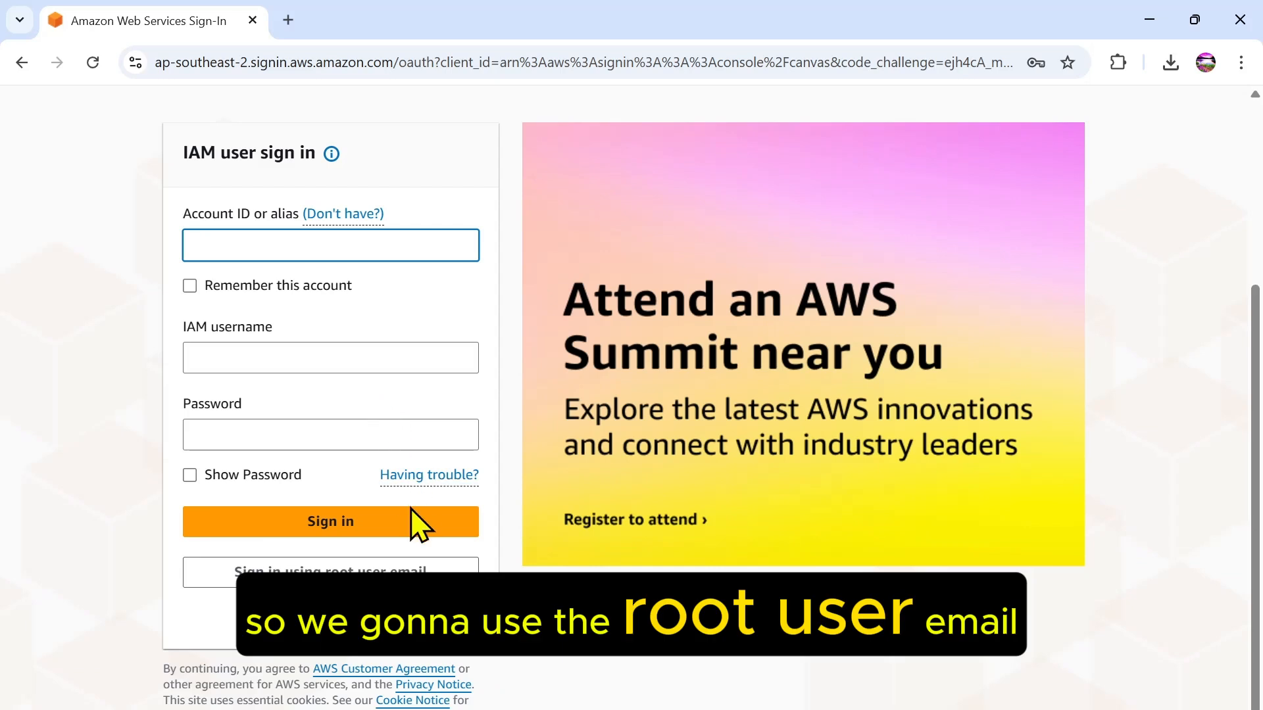
left_click(418, 577)
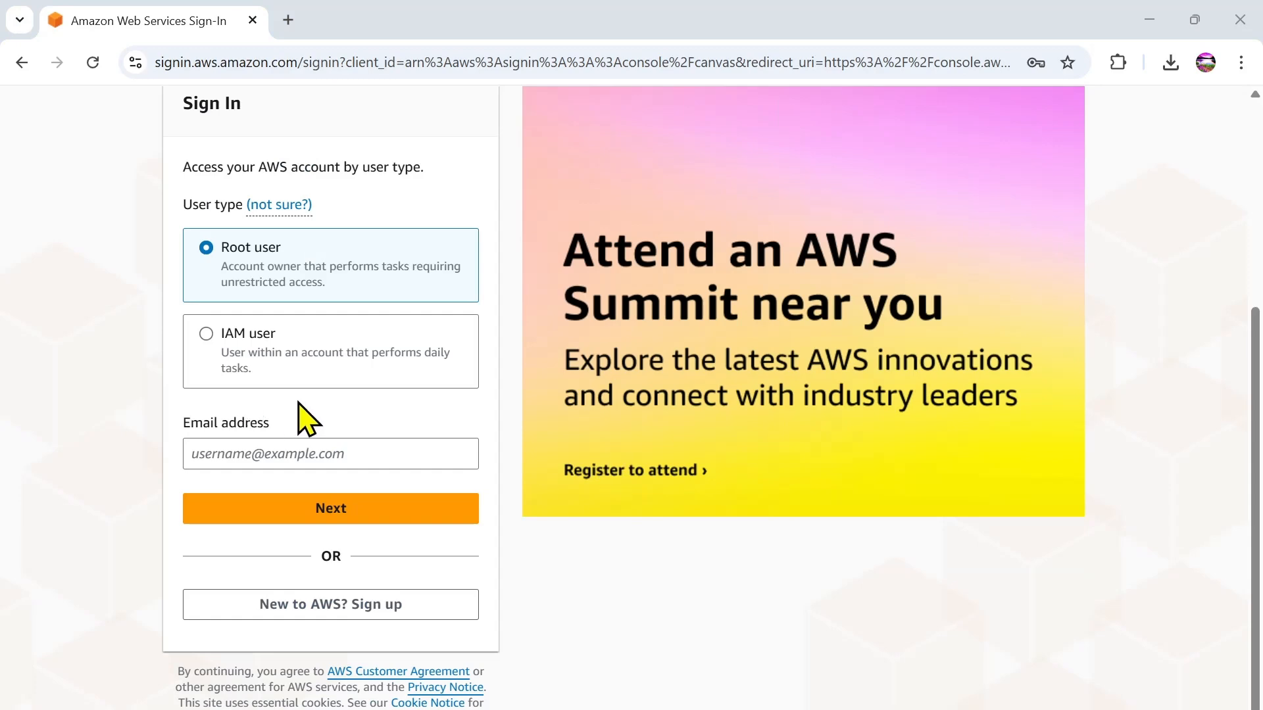
Fill in the root user's email address from the first saved login, verify with the Windows PIN, and continue
scroll(324, 403, "up", 2)
scroll(324, 403, "down", 2)
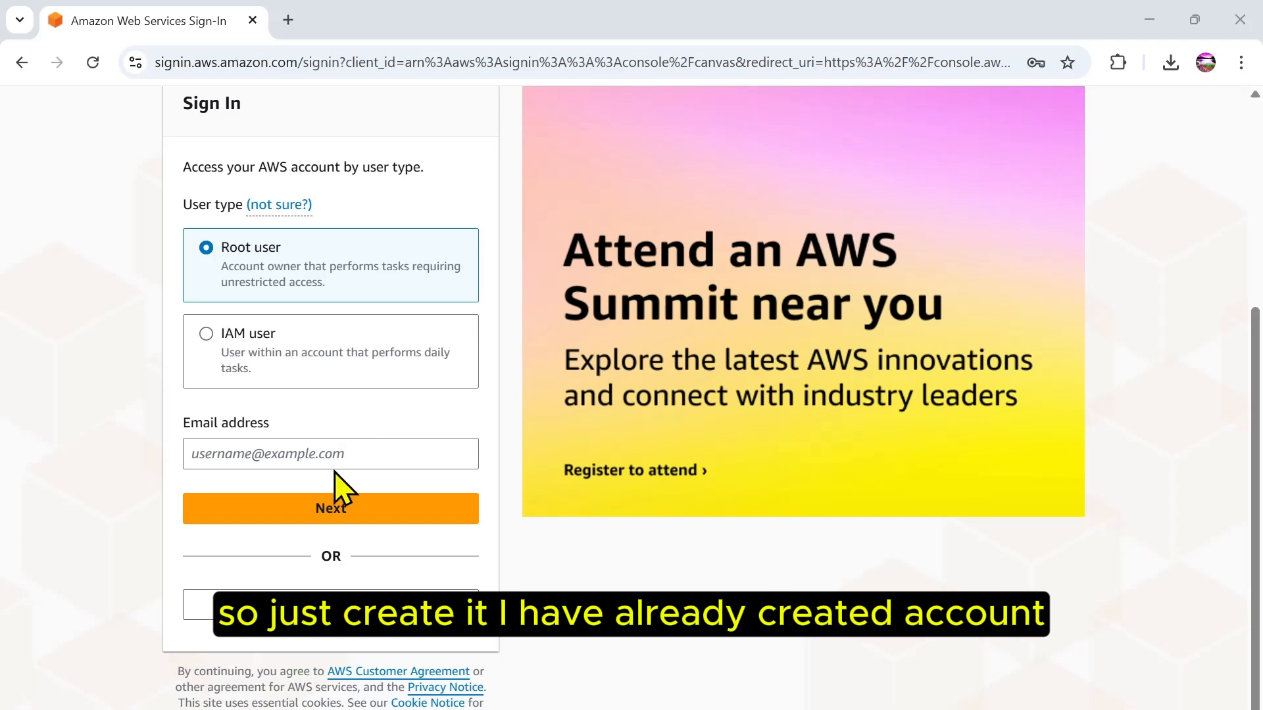
left_click(348, 453)
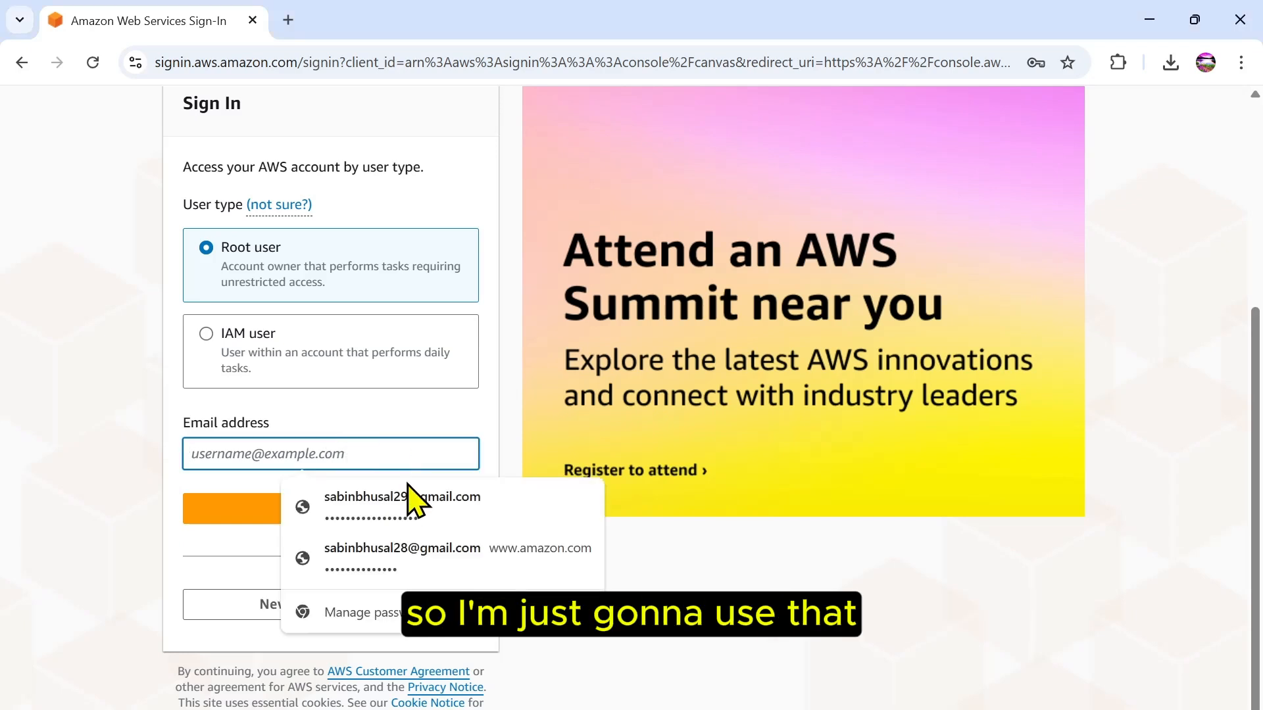
left_click(378, 513)
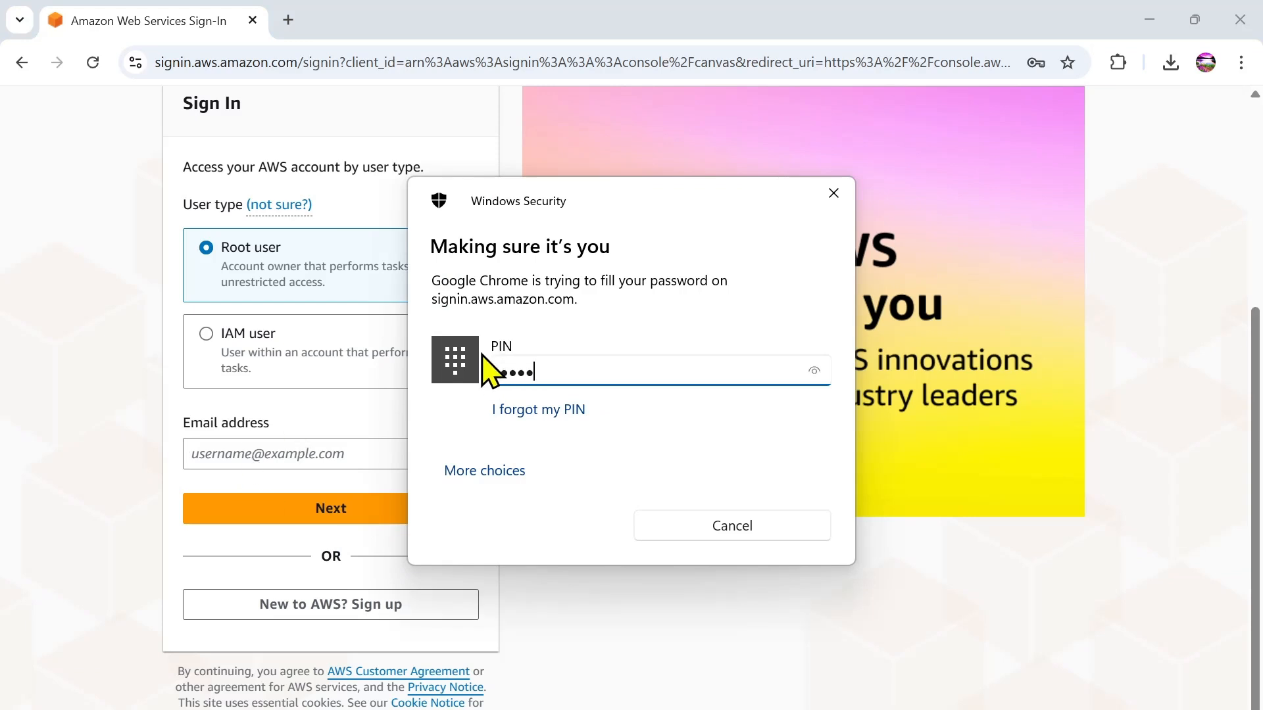
left_click(342, 516)
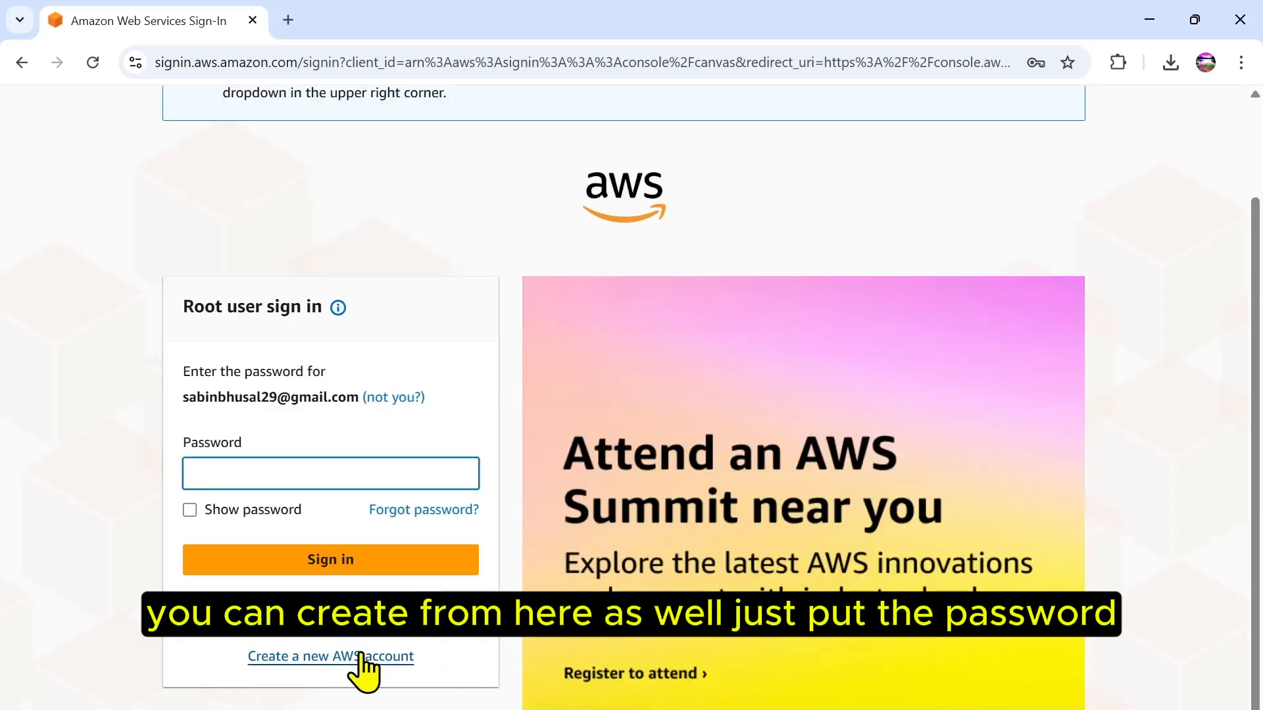
Fill in the saved account password and enter the MFA code to sign in to the AWS console
left_click(350, 475)
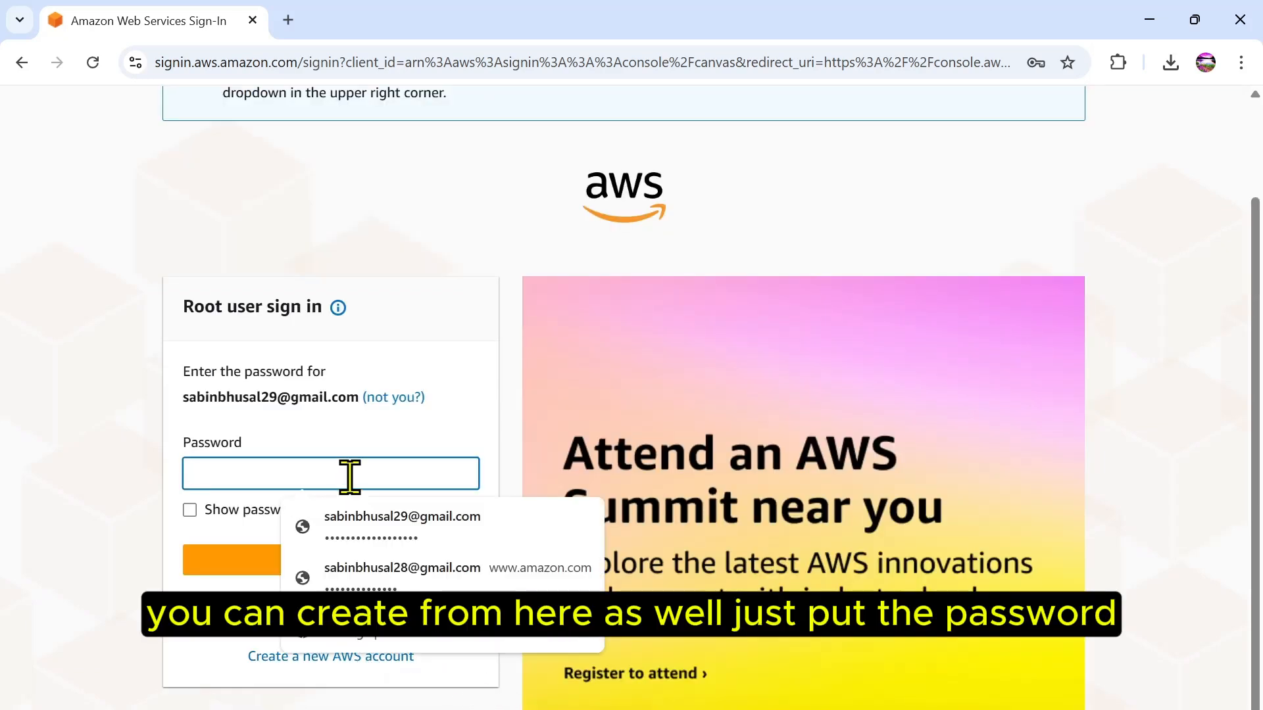
left_click(386, 536)
left_click(355, 561)
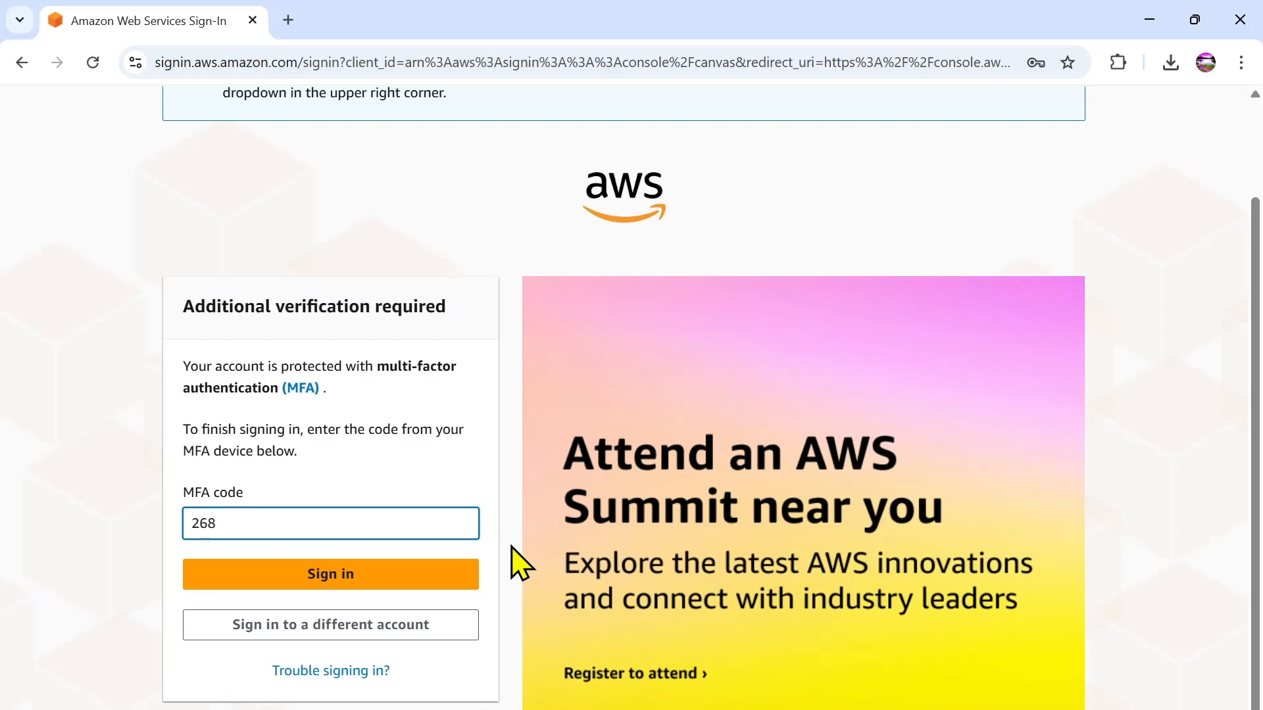
type("0")
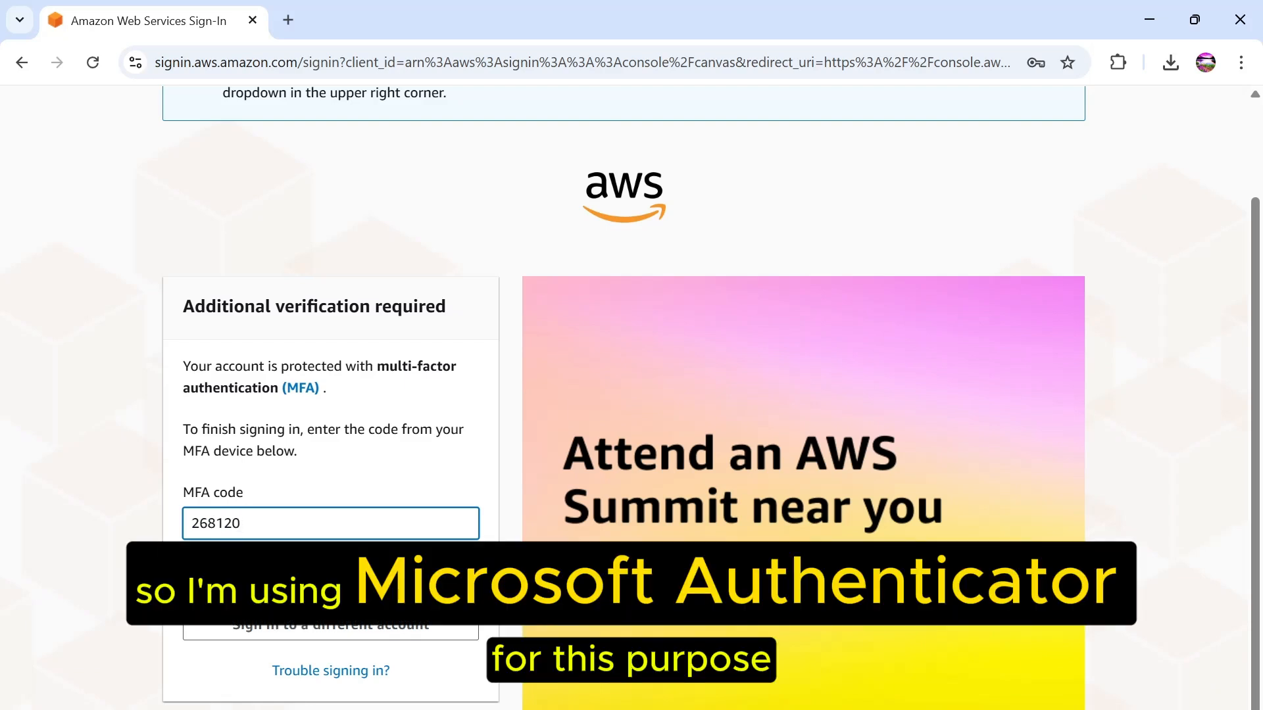
left_click(380, 570)
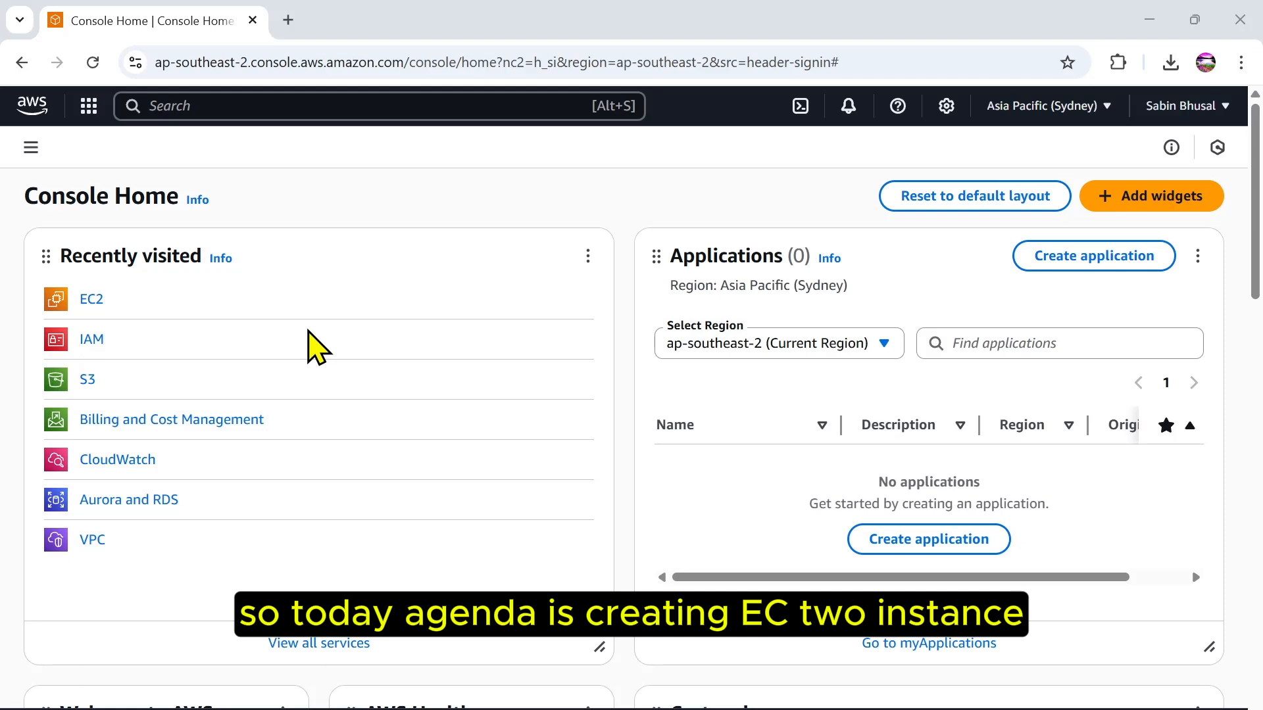
Search the console for "ec2", open the EC2 service and start launching a new instance
left_click(296, 104)
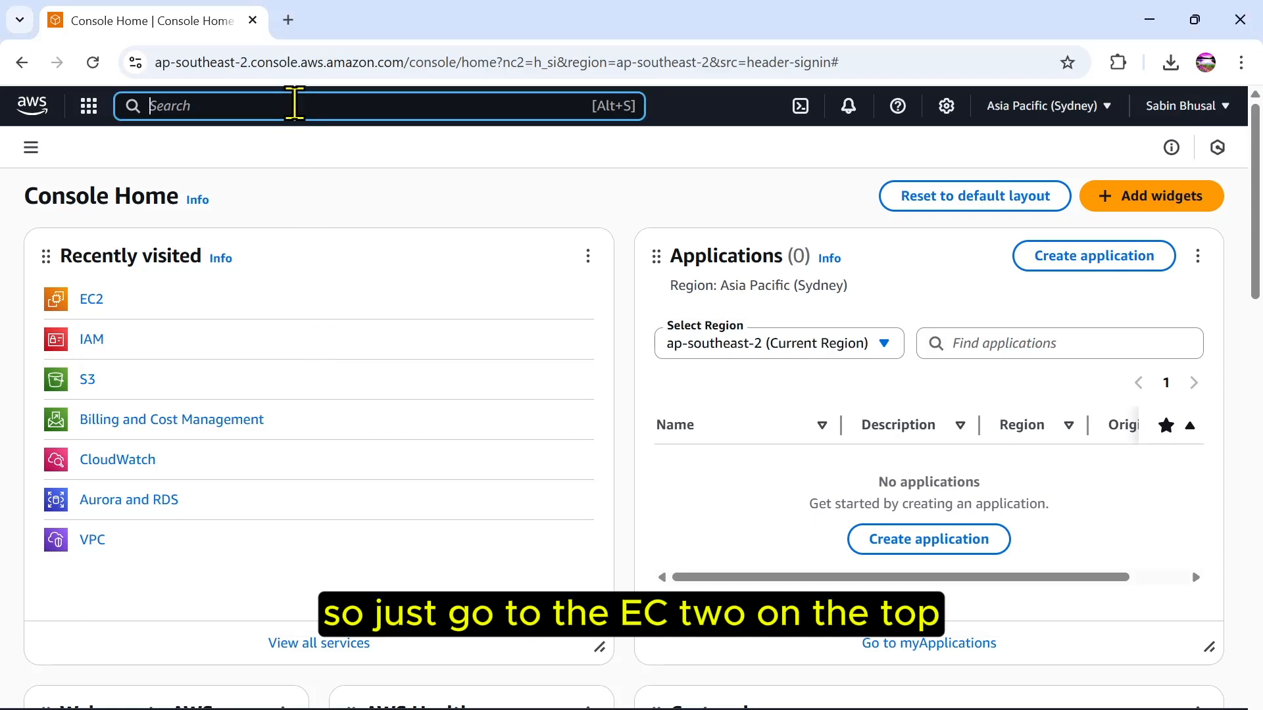
type("ec2")
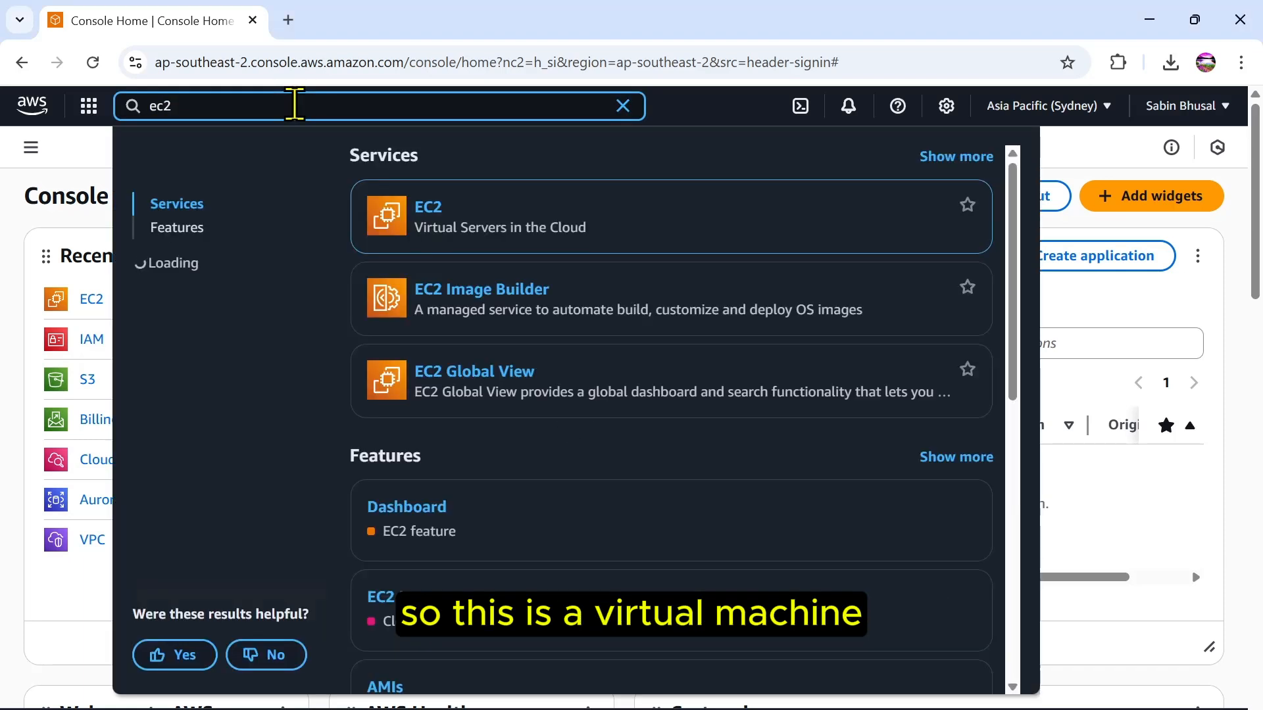
left_click(431, 211)
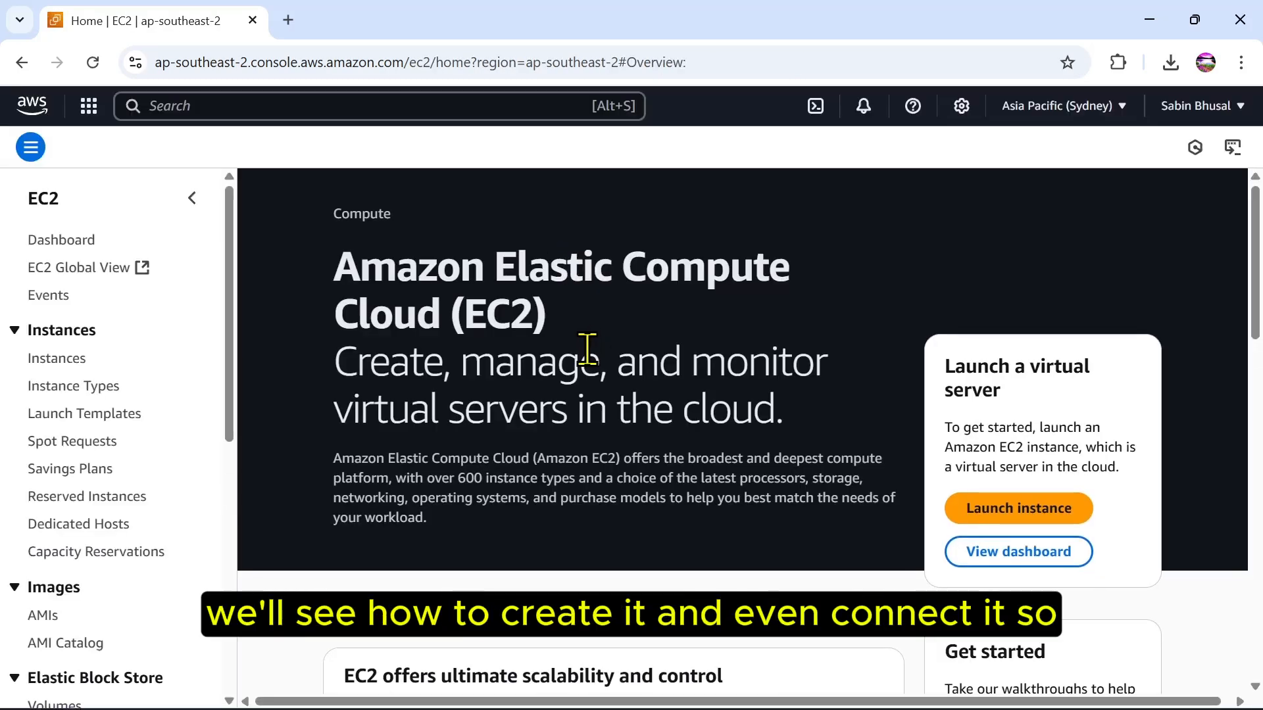
scroll(547, 372, "down", 3)
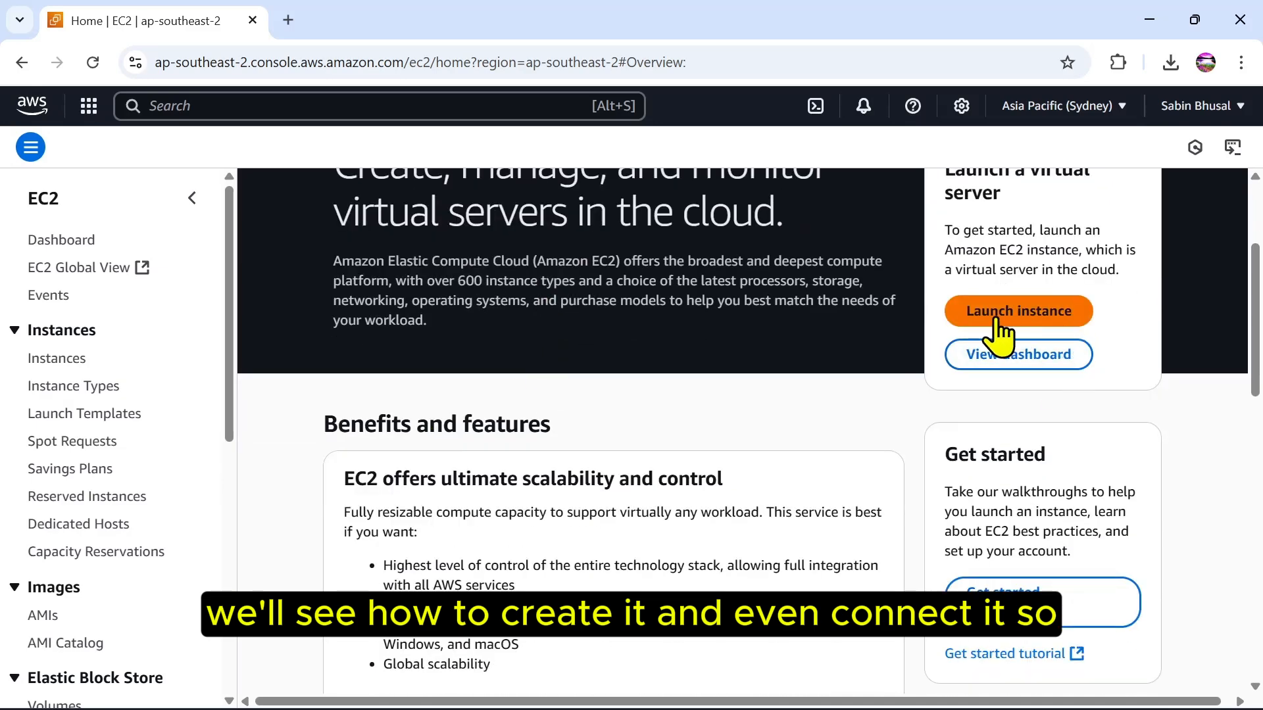
scroll(542, 406, "up", 3)
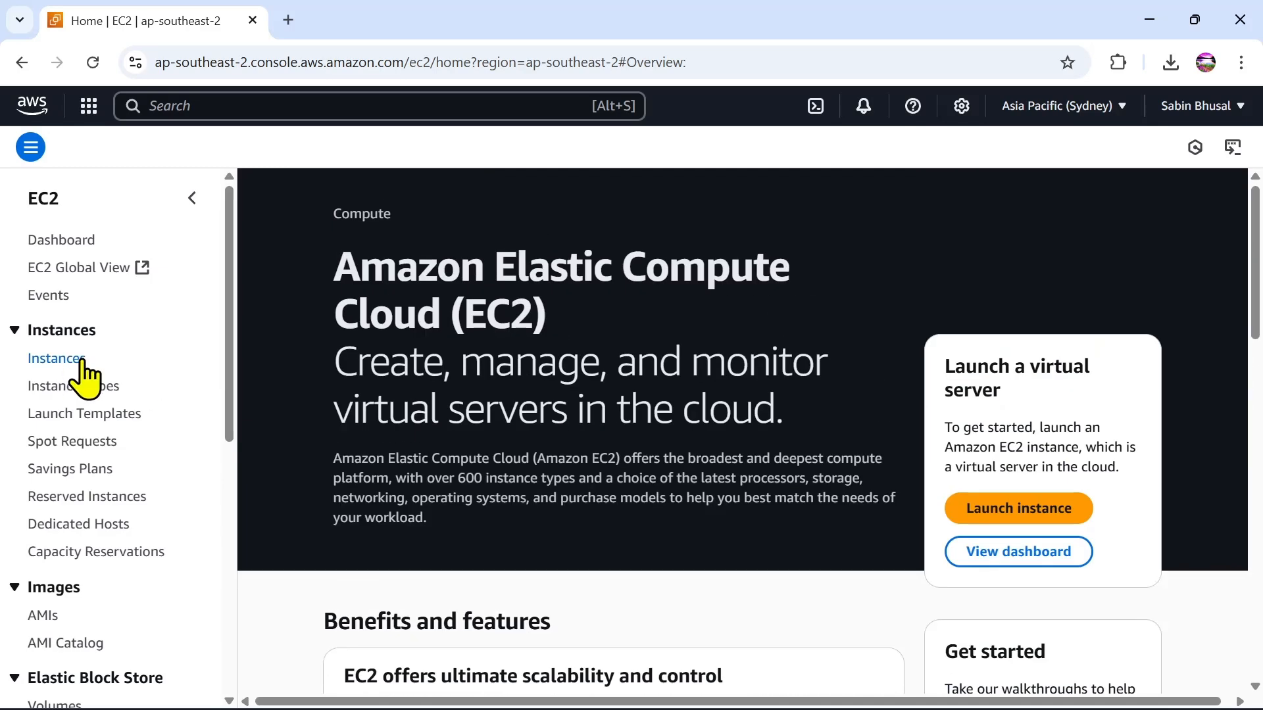
left_click(1077, 517)
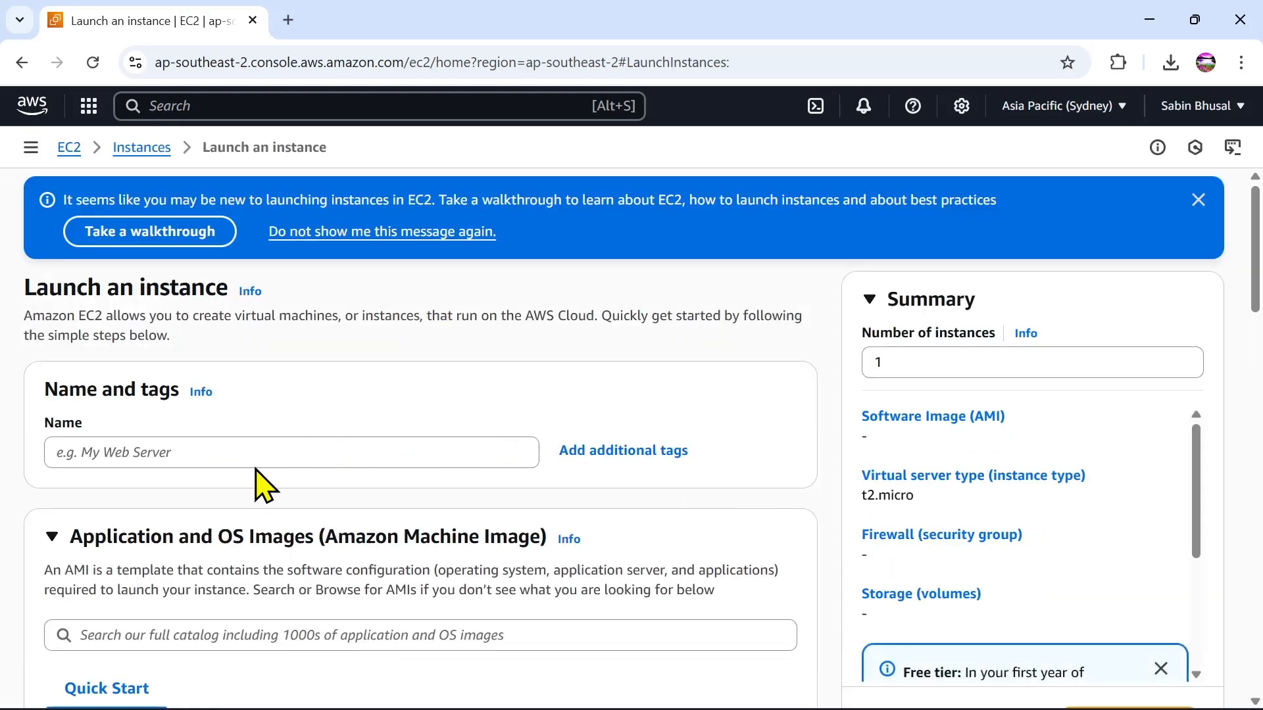
Name the new instance with the owner's first name followed by "Server1"
left_click(258, 446)
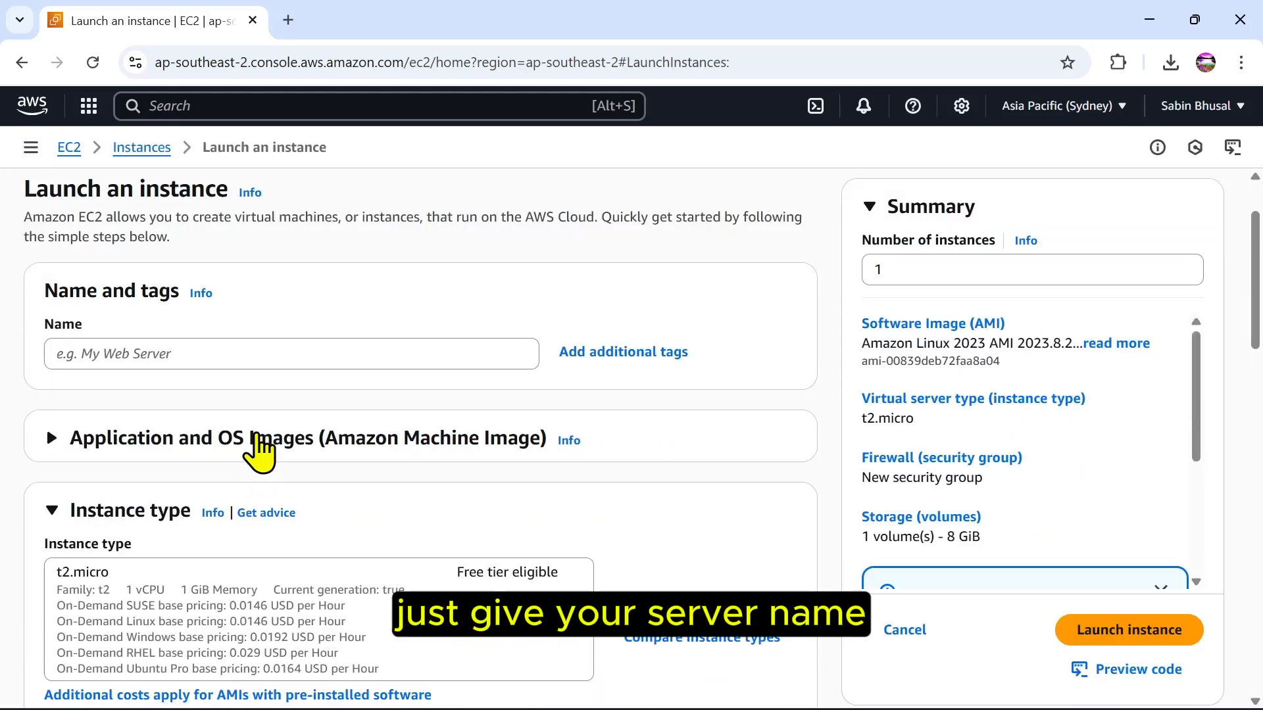
left_click(140, 449)
left_click(225, 348)
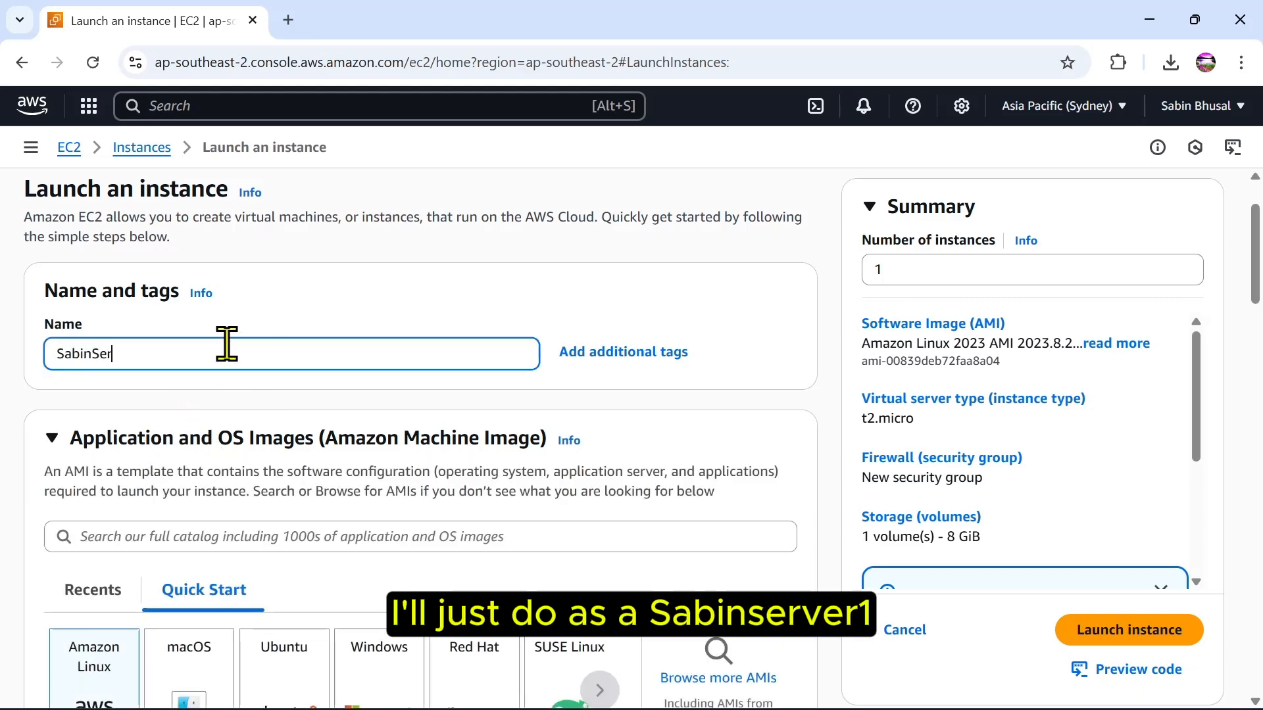
type("SabinServer1")
Select Windows as the instance's platform and keep the free-tier-eligible Microsoft Windows Server 2025 Base image
scroll(226, 345, "down", 3)
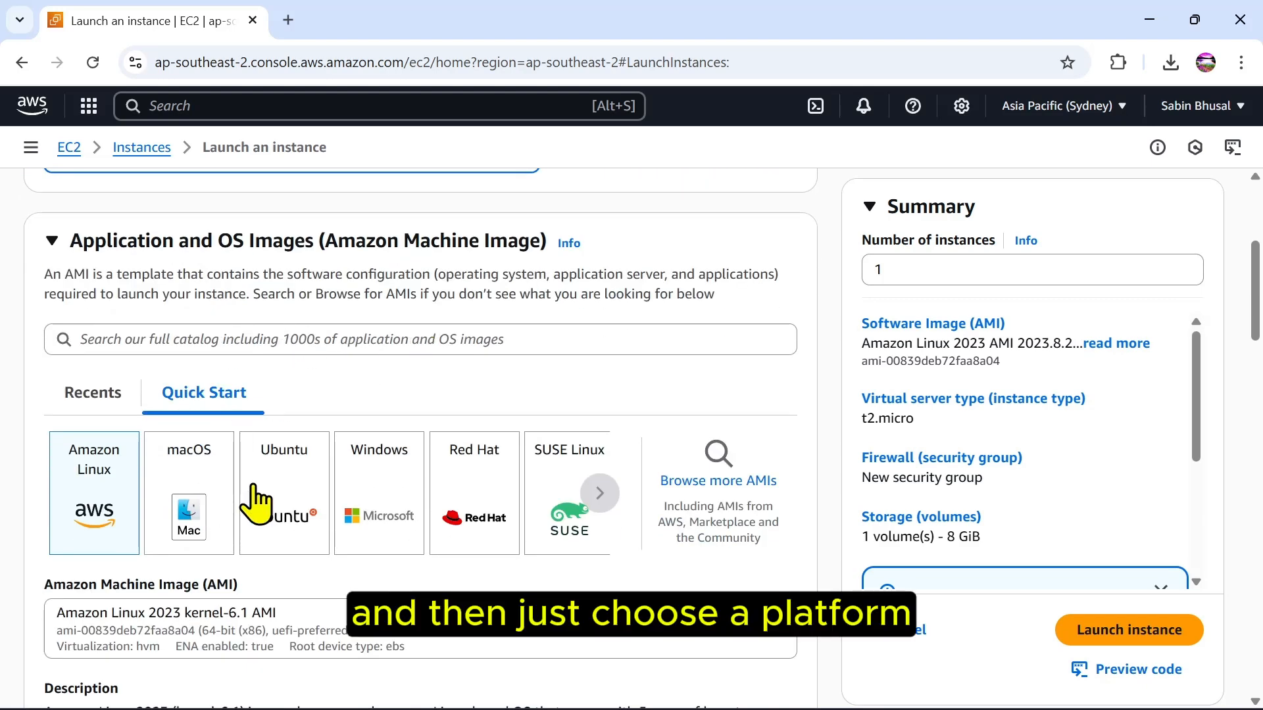
left_click(407, 514)
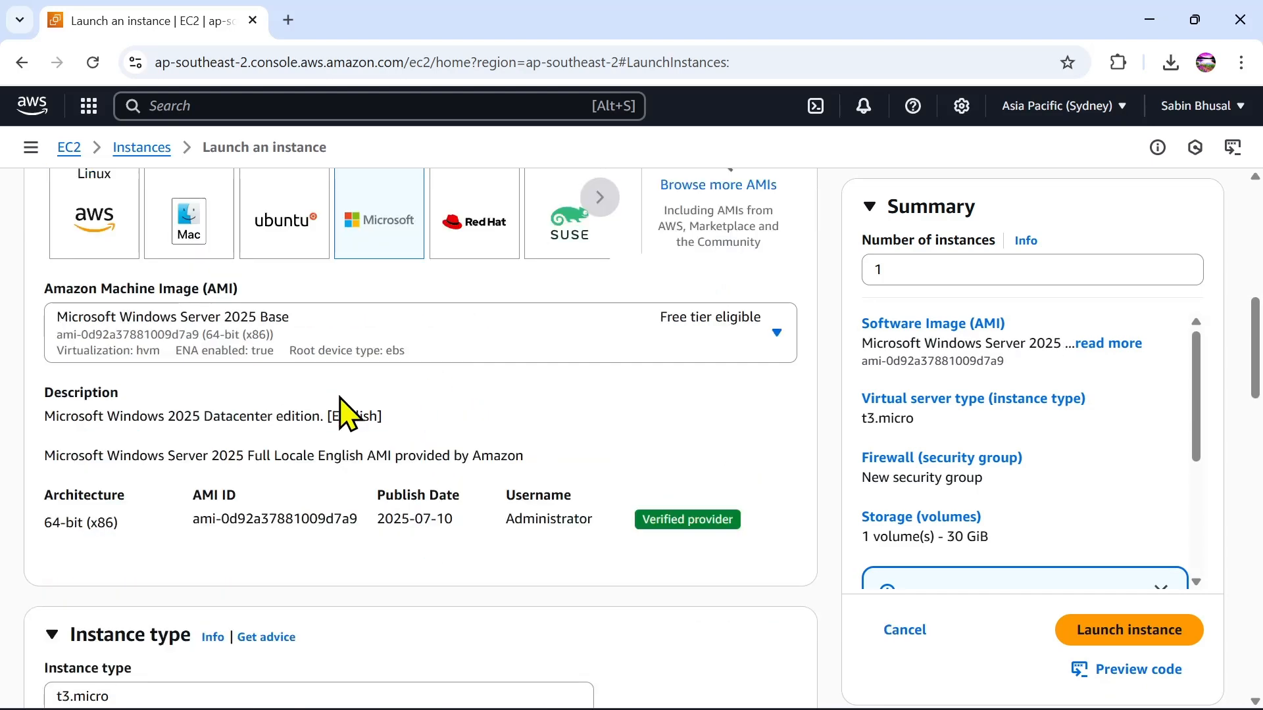
scroll(338, 408, "down", 3)
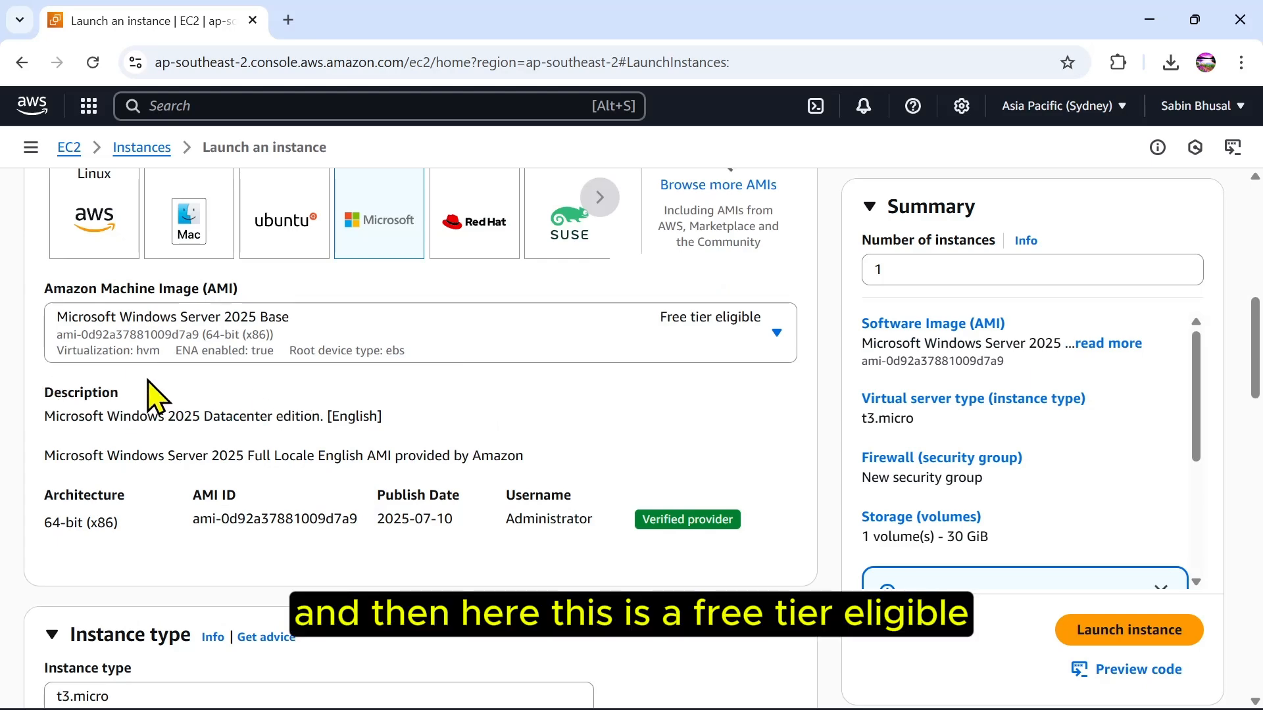
scroll(361, 418, "up", 1)
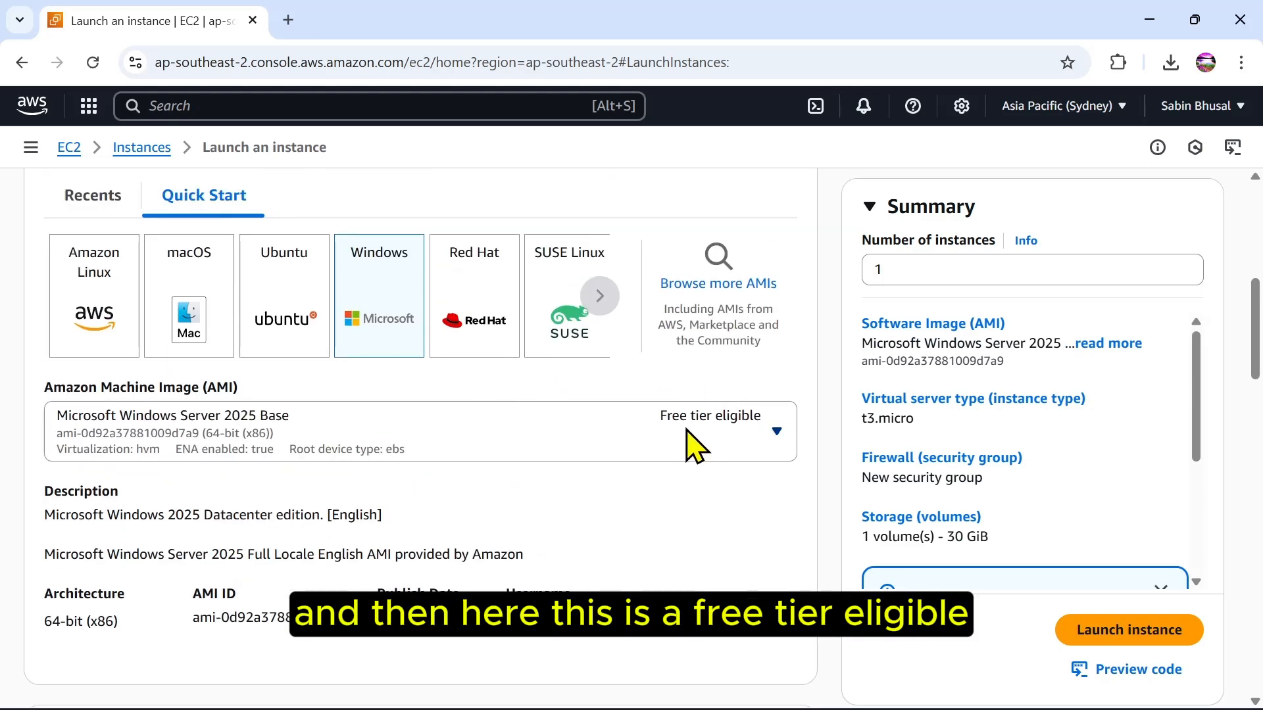
left_click(677, 429)
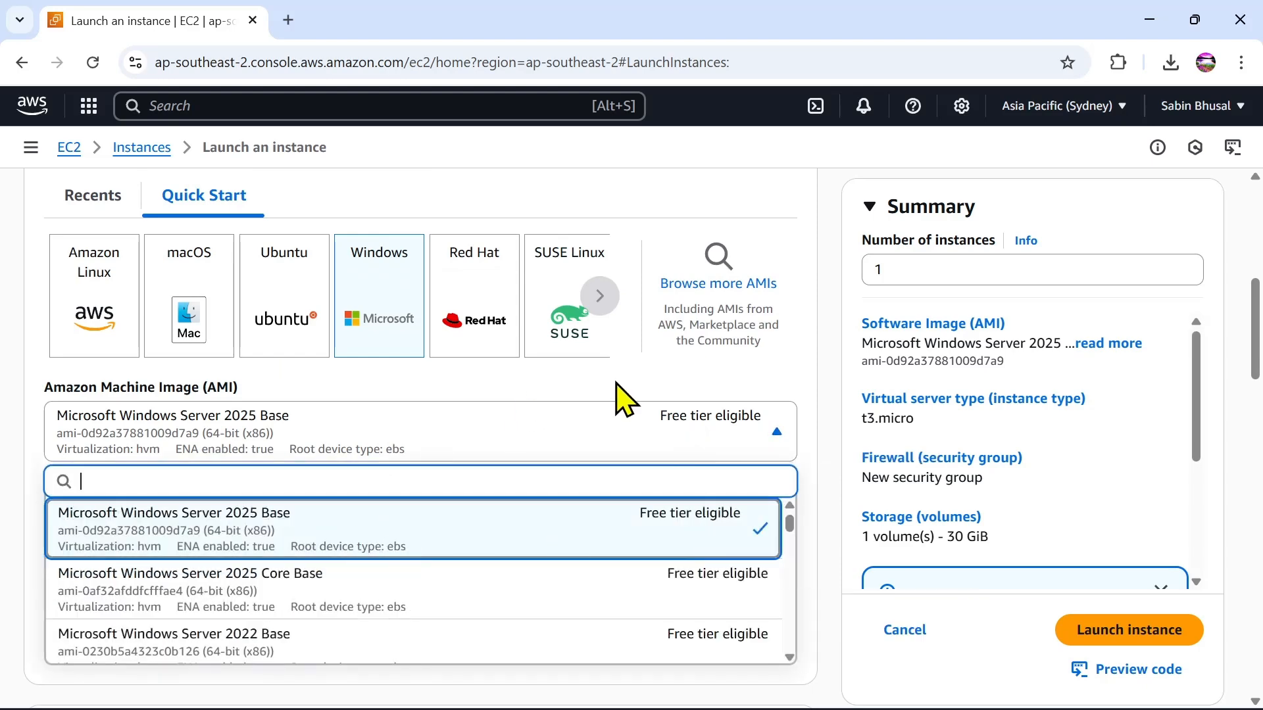
left_click(628, 444)
Examine the available instance types with their vCPUs, memory and hourly prices, and keep t3.micro
scroll(473, 513, "down", 3)
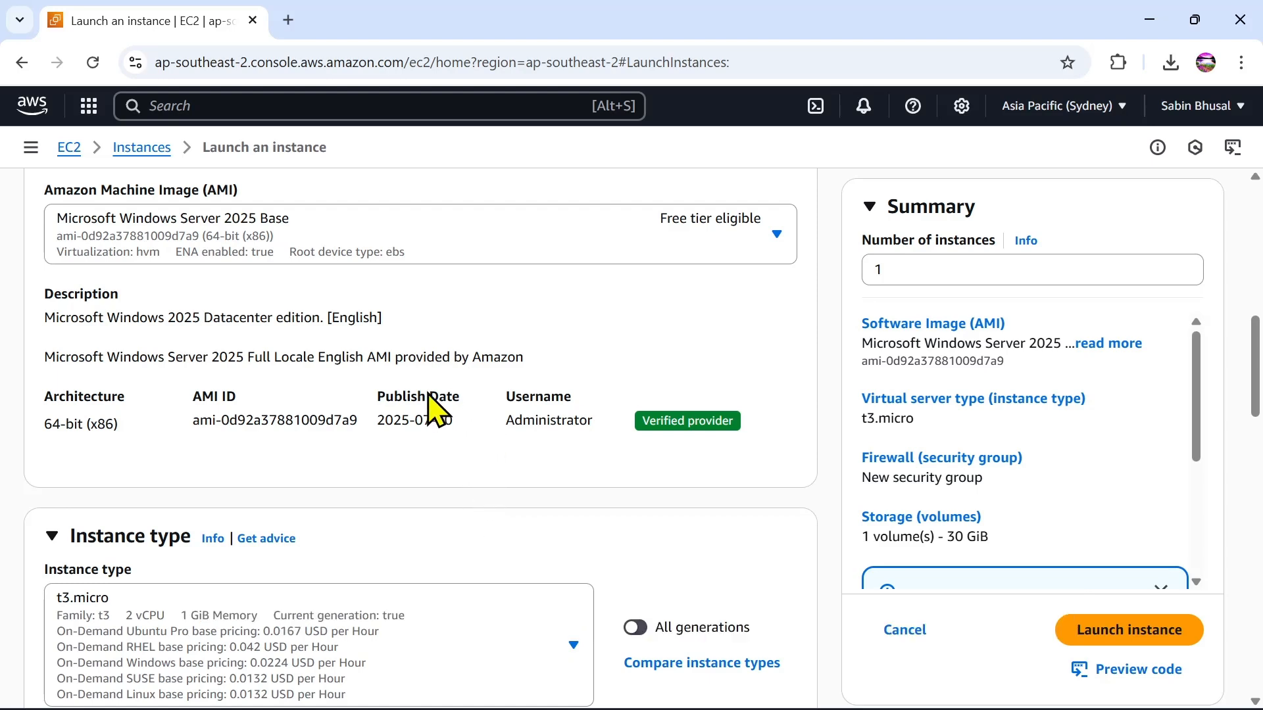
scroll(431, 395, "down", 3)
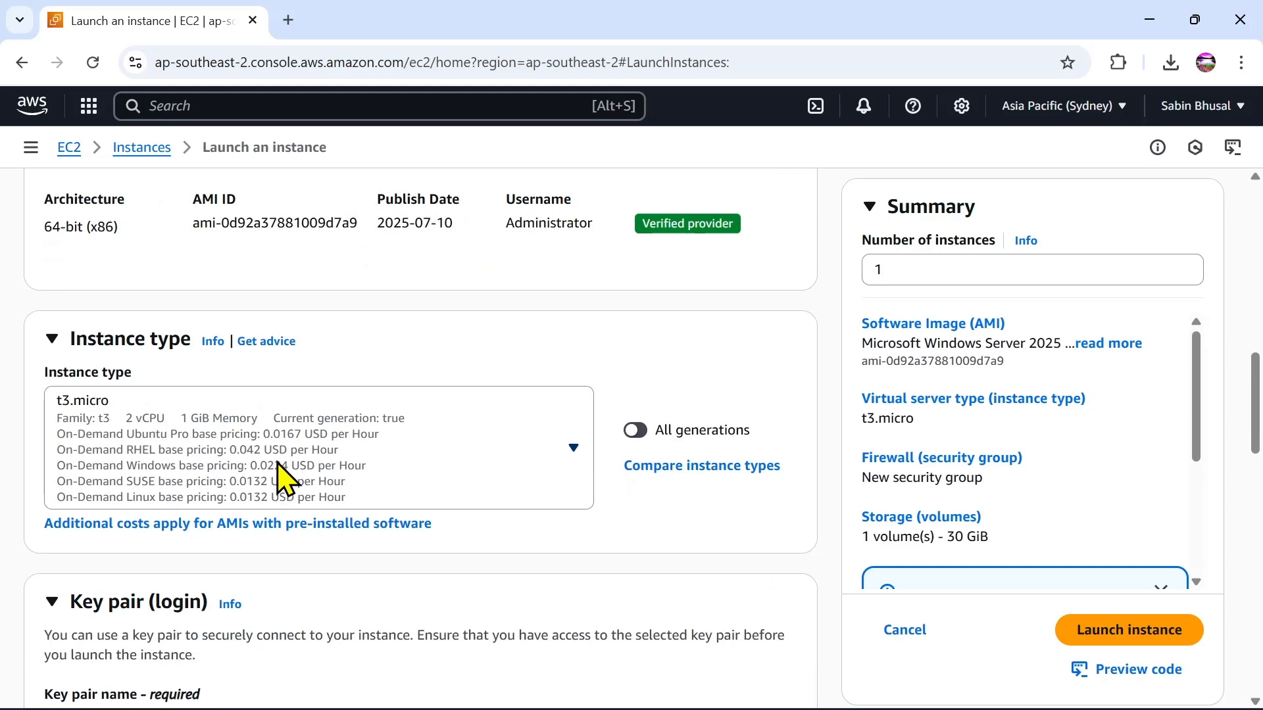
left_click(345, 446)
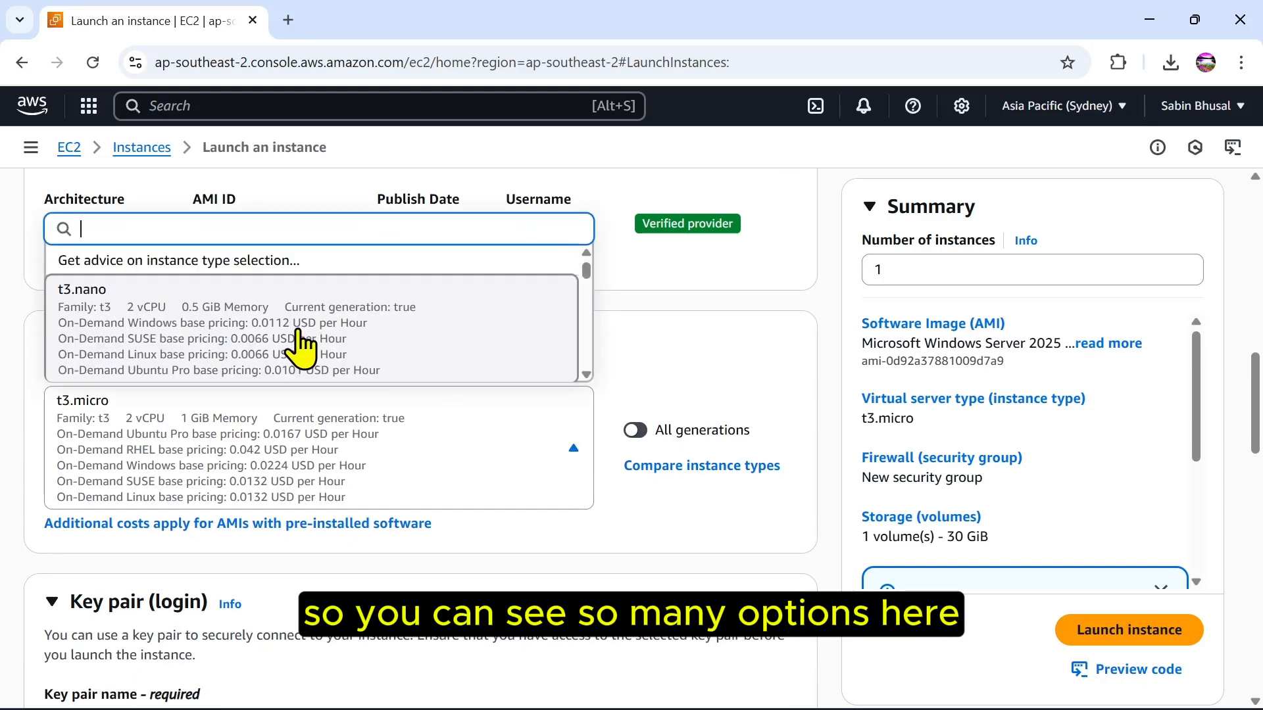
scroll(438, 329, "down", 6)
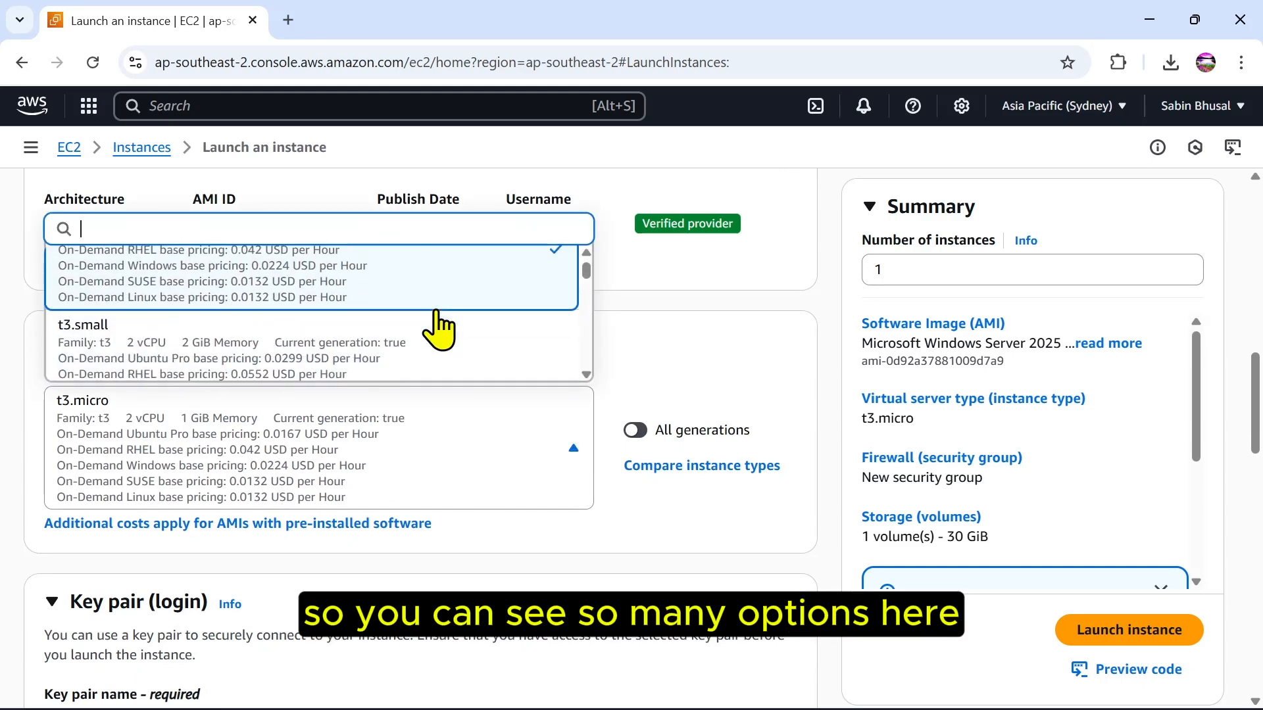
scroll(438, 329, "up", 5)
scroll(438, 329, "up", 2)
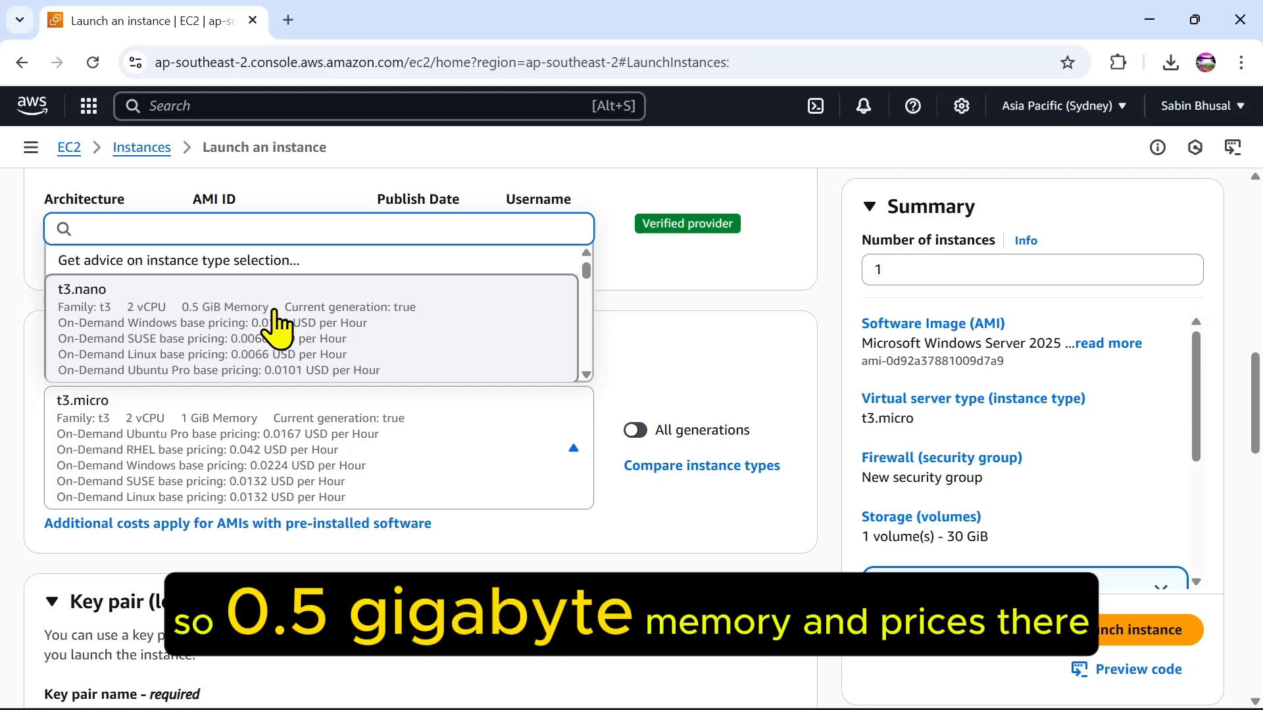
scroll(292, 344, "down", 2)
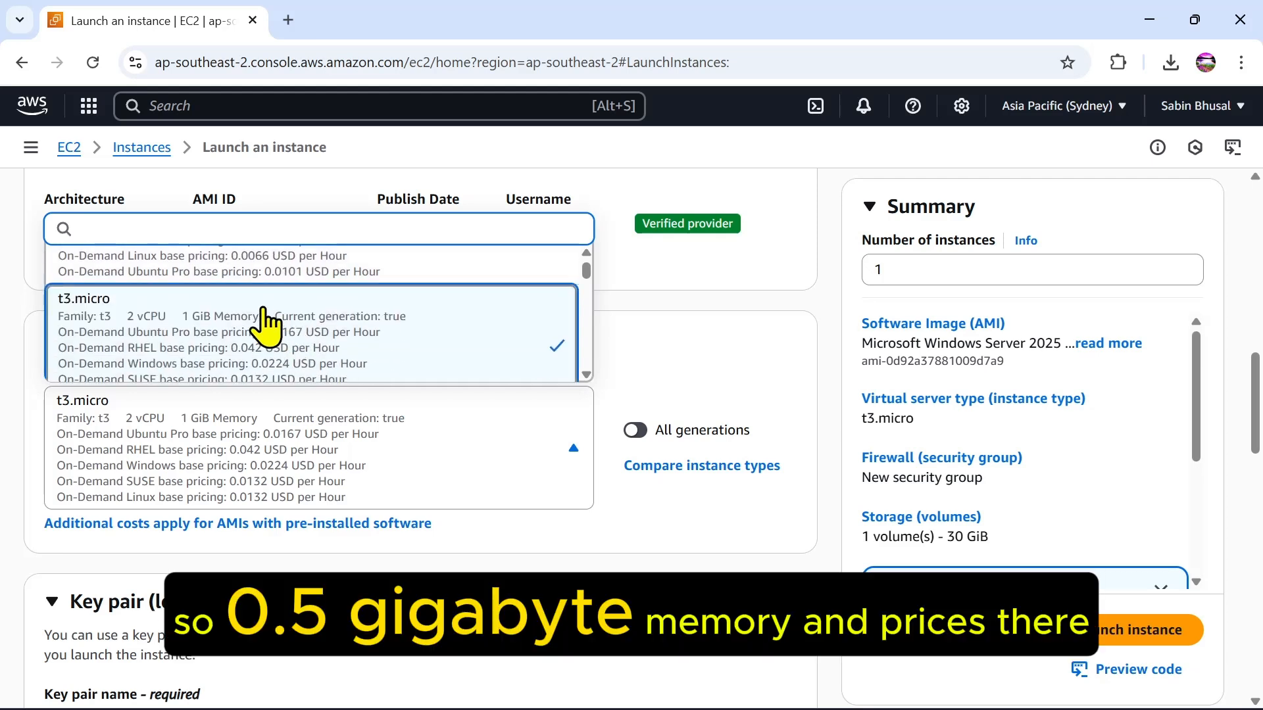
scroll(242, 336, "down", 3)
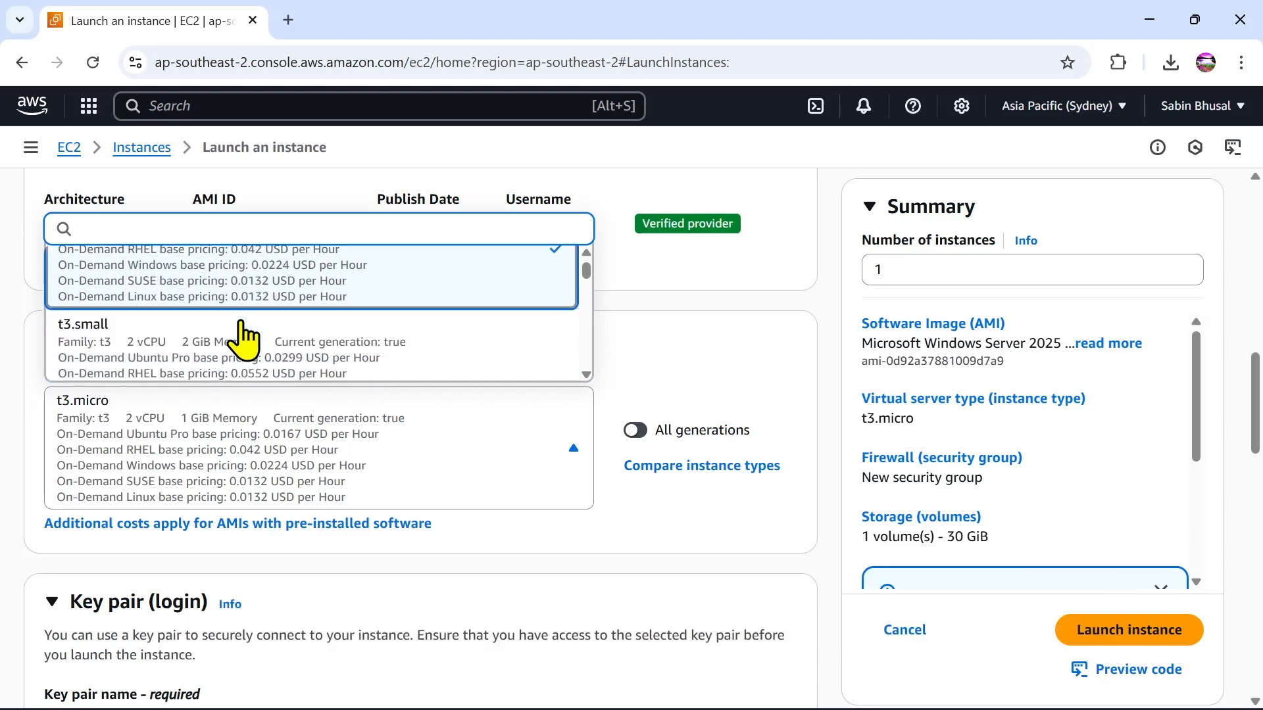
scroll(198, 348, "down", 5)
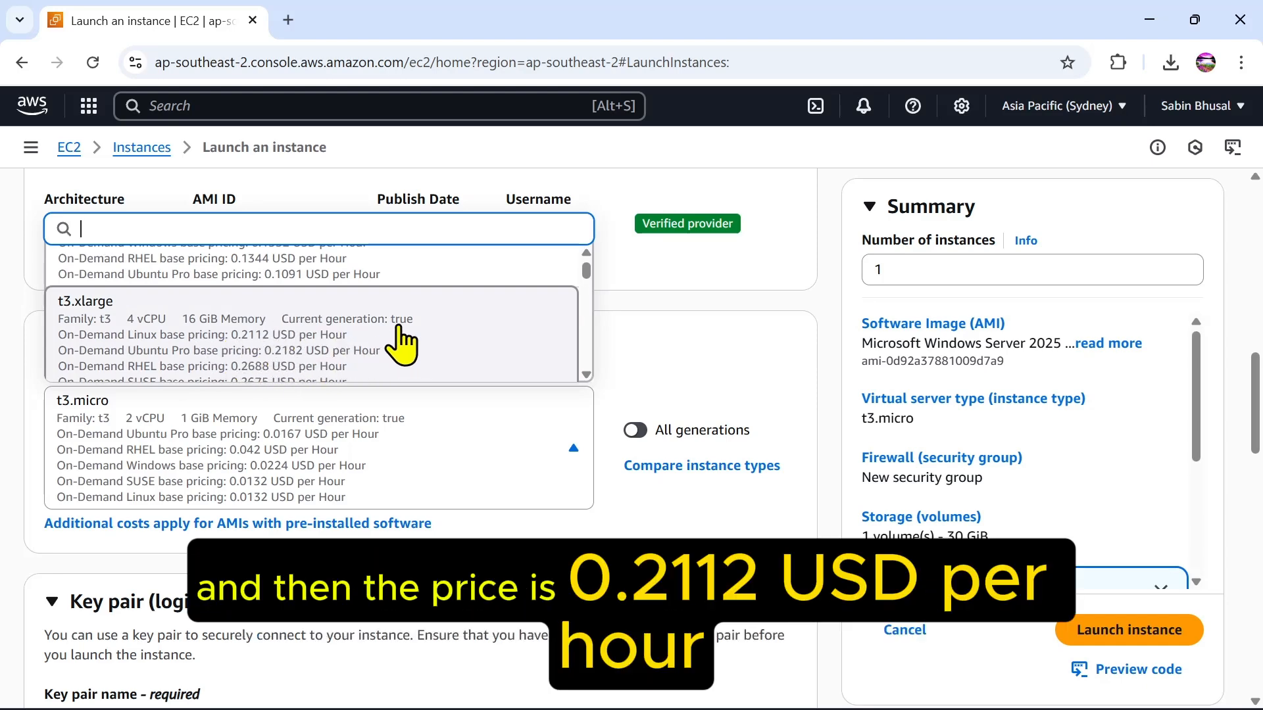
scroll(402, 344, "down", 3)
scroll(400, 342, "down", 1)
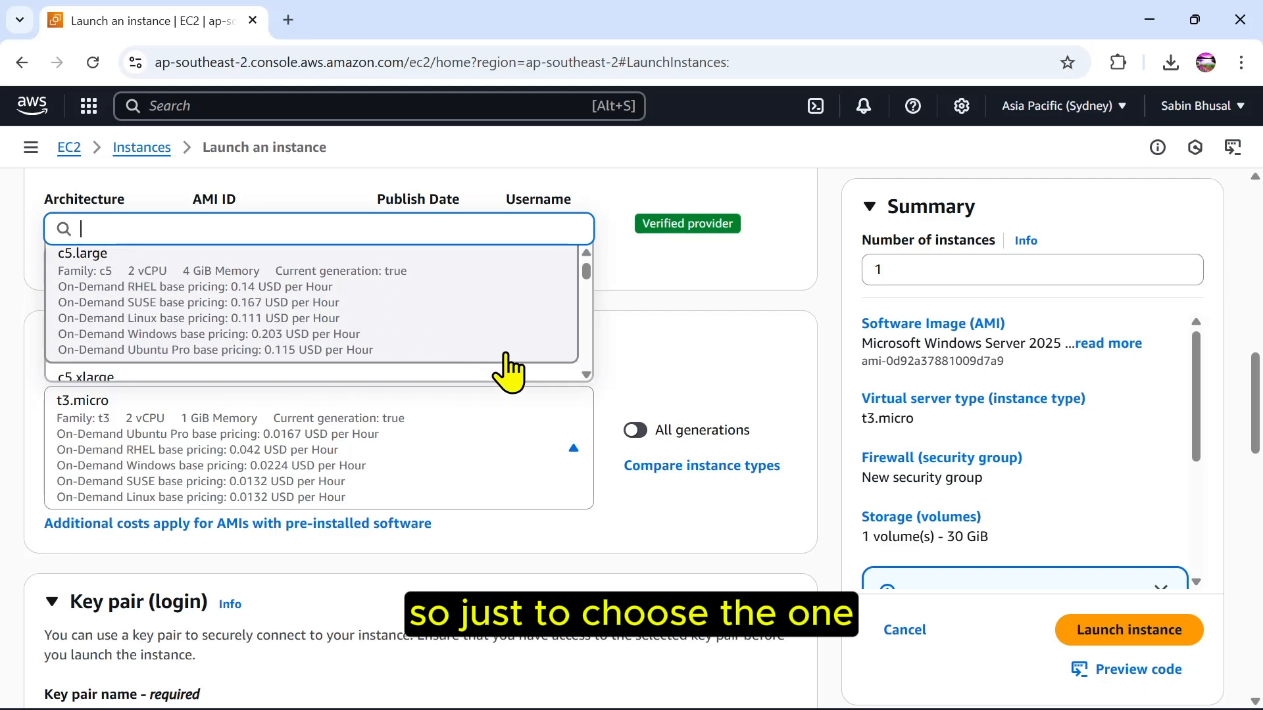
left_click(655, 372)
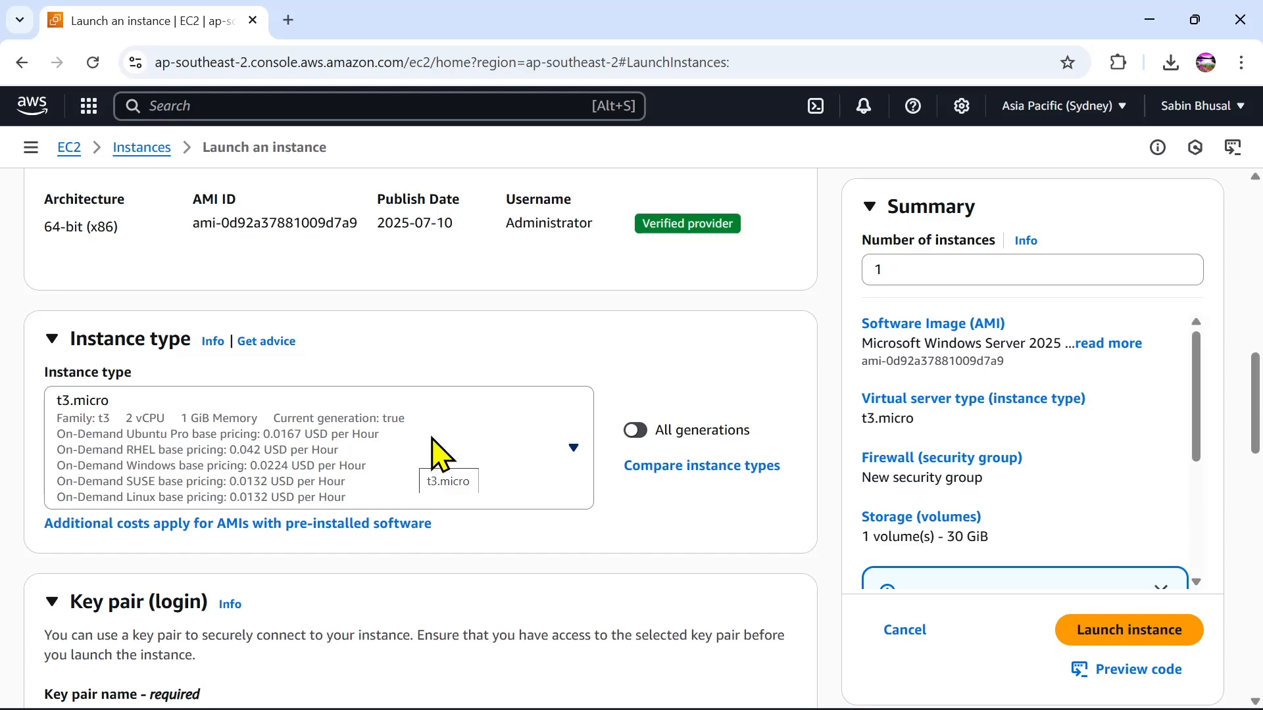
Create an RSA key pair in .pem format named with the owner's first name followed by "1", and check the downloaded key file
scroll(433, 431, "down", 5)
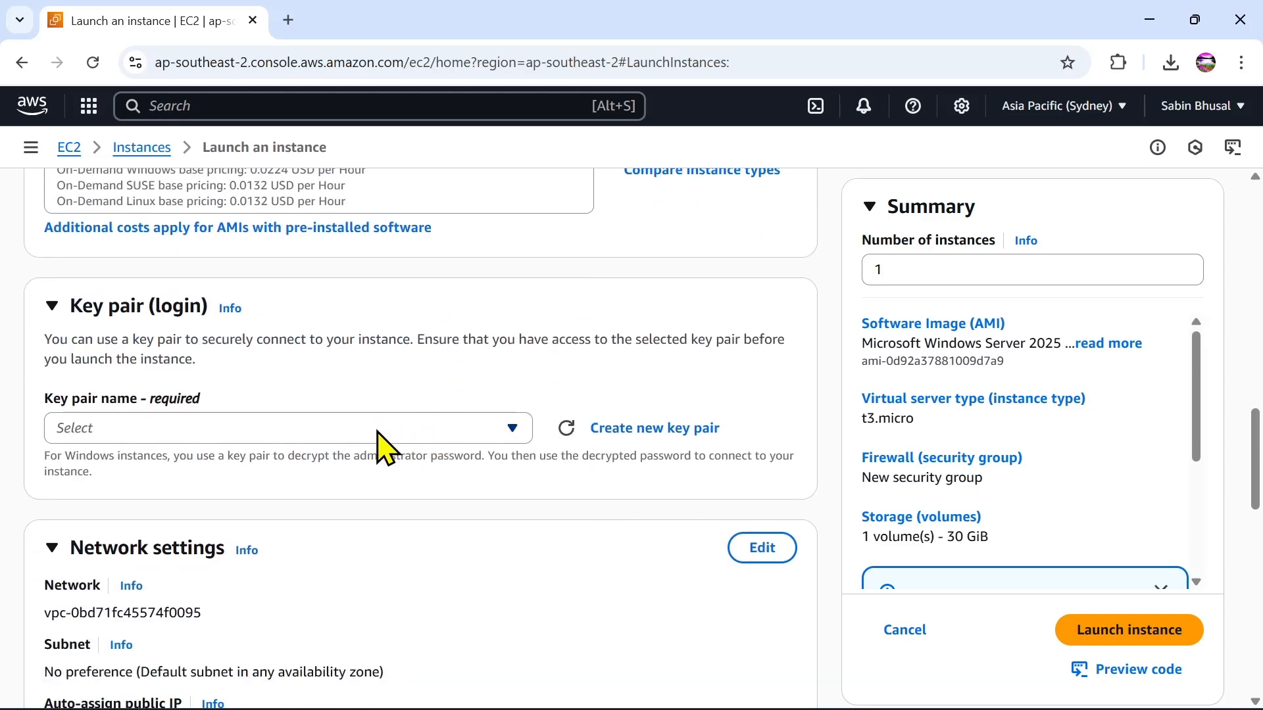
left_click(172, 429)
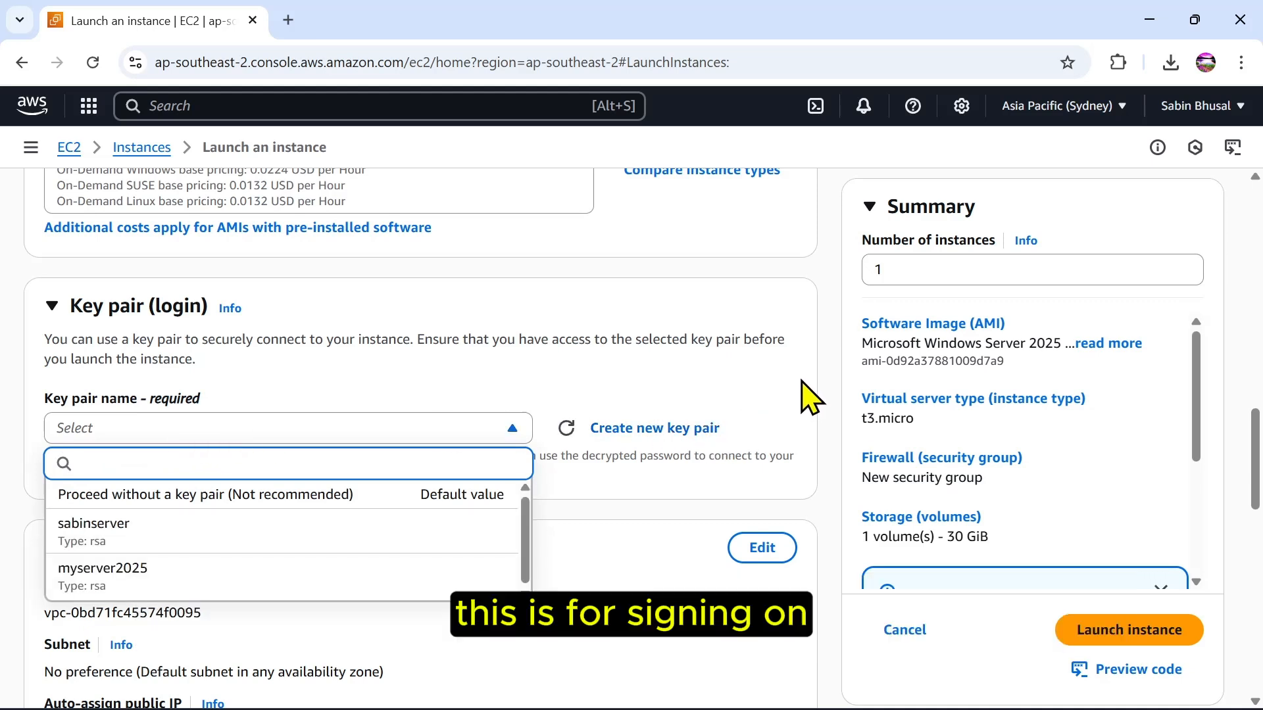
left_click(803, 382)
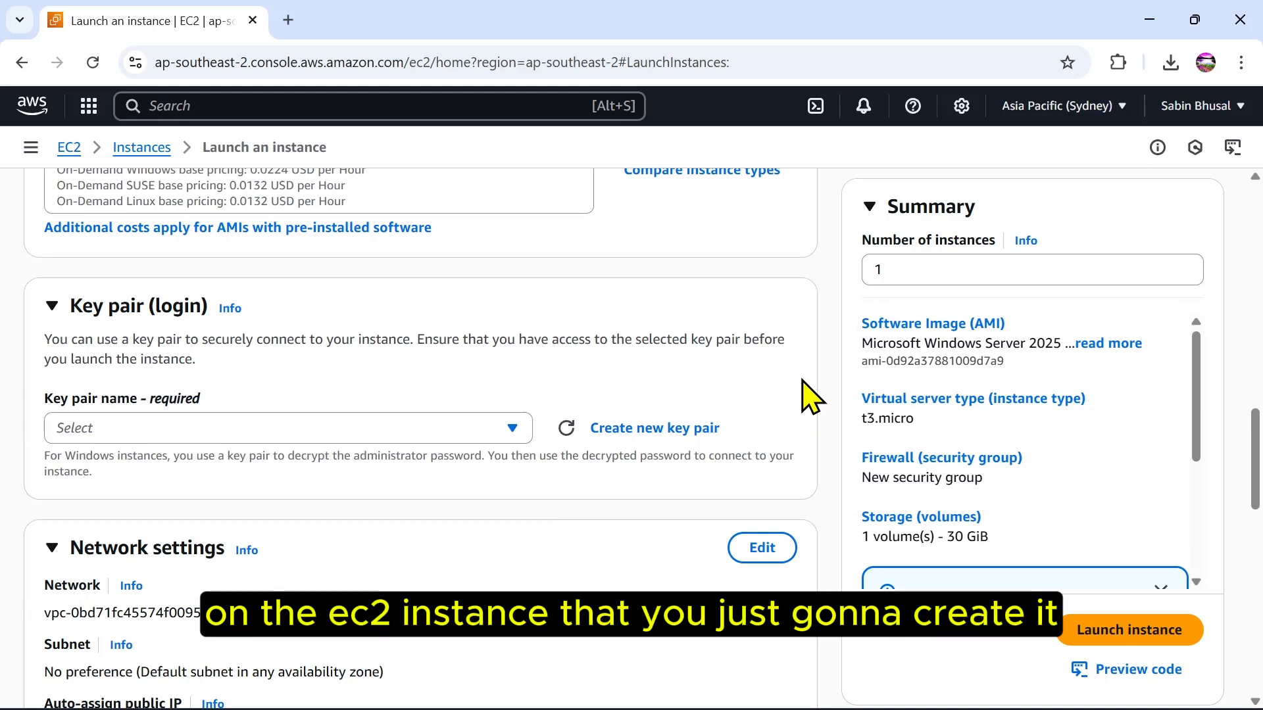
left_click(382, 433)
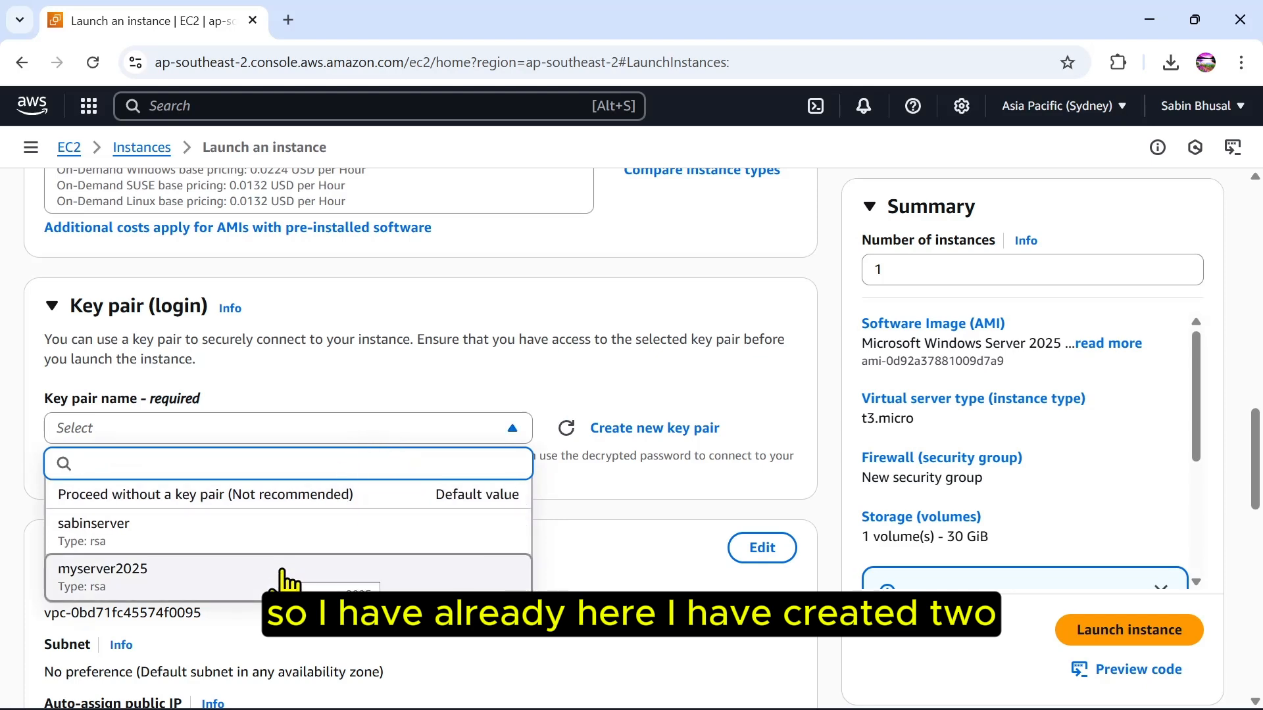
left_click(740, 385)
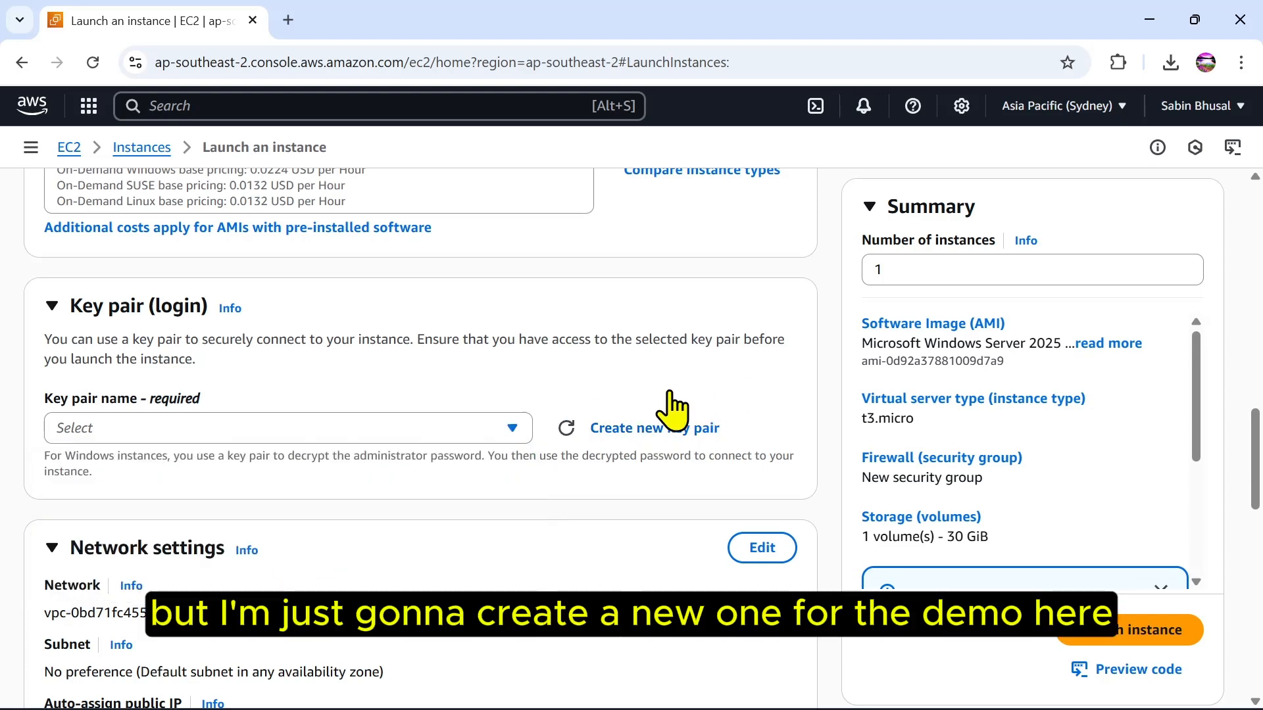
left_click(671, 428)
left_click(526, 289)
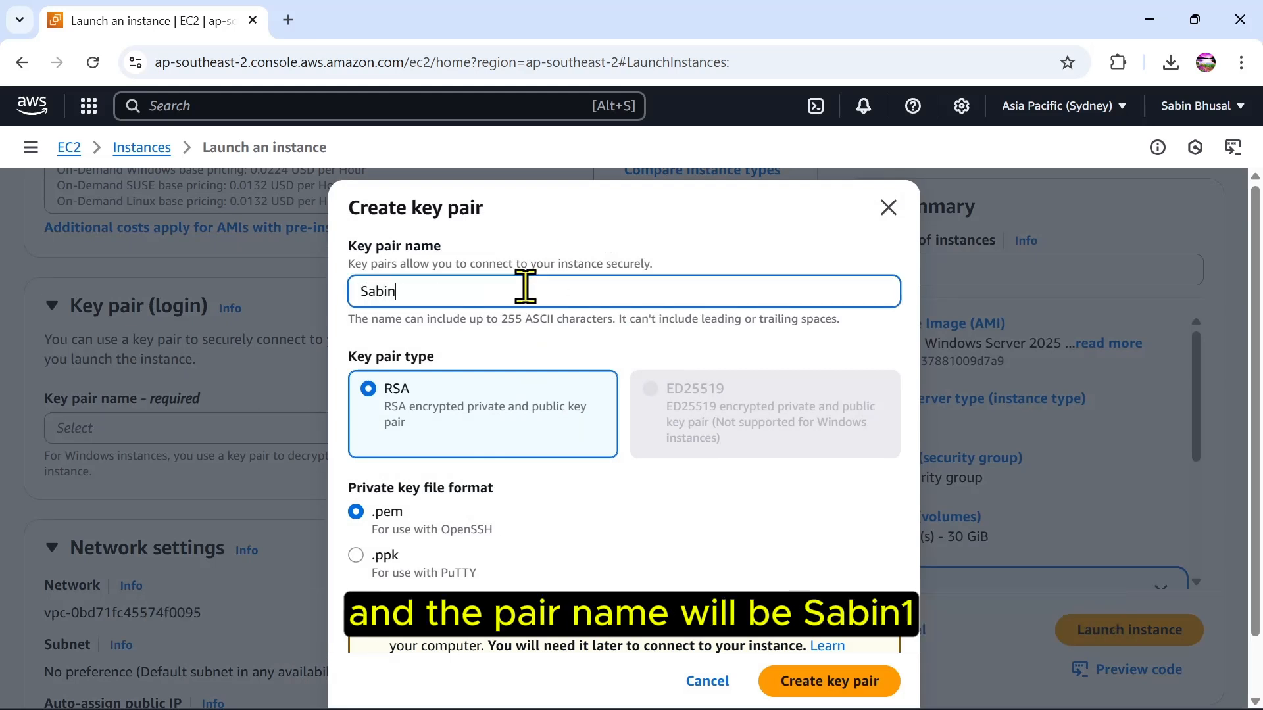
scroll(493, 239, "down", 1)
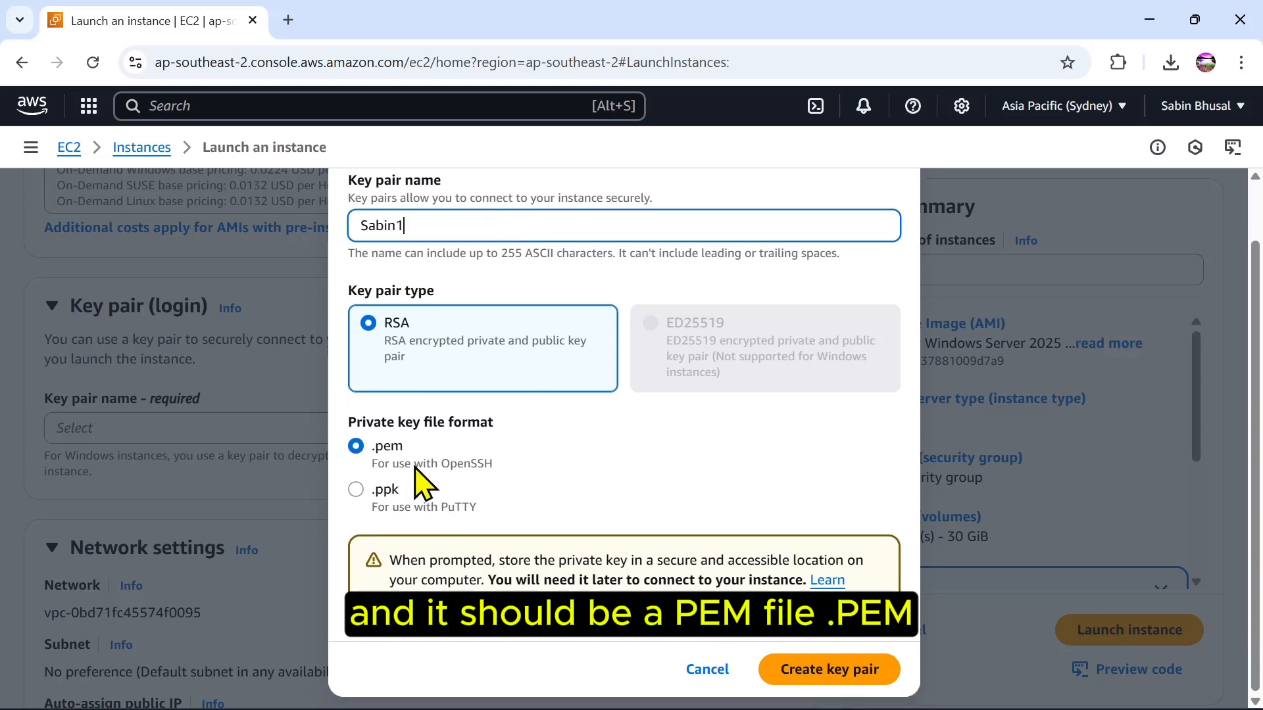
left_click(860, 668)
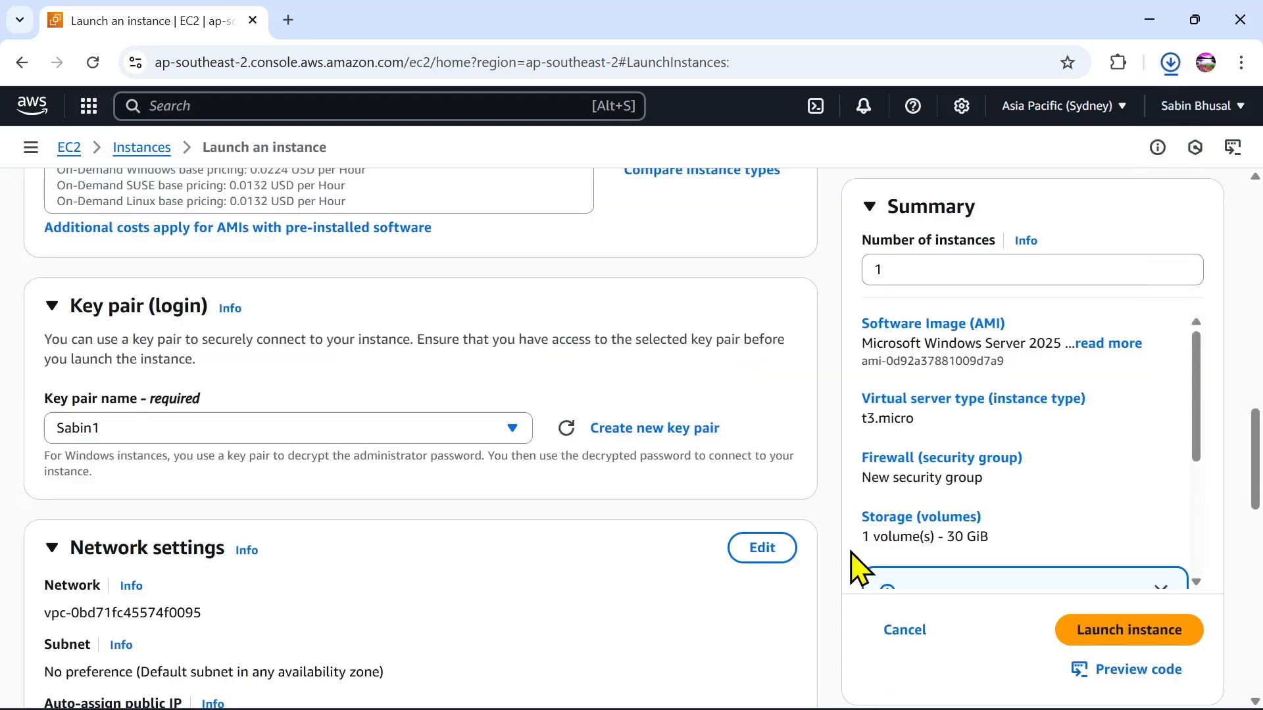
left_click(1170, 62)
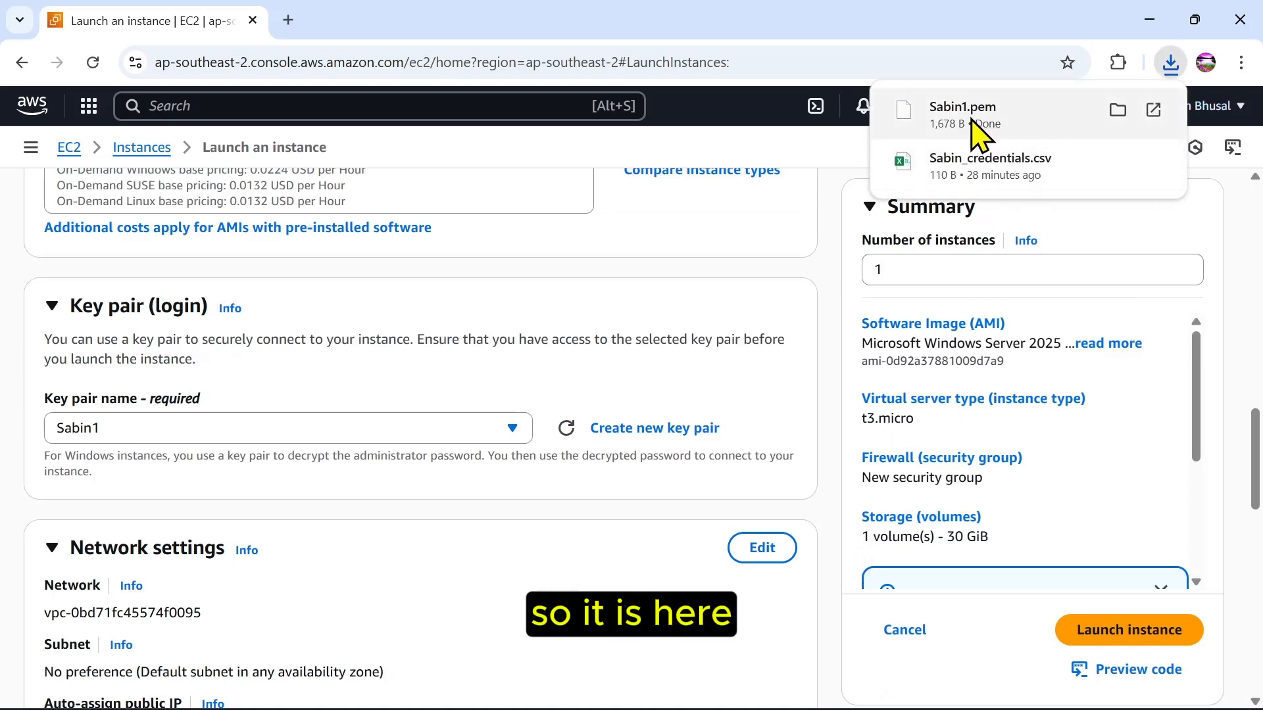
Allow HTTPS and HTTP traffic from the internet in the new security group, keeping RDP allowed from anywhere
scroll(434, 394, "down", 2)
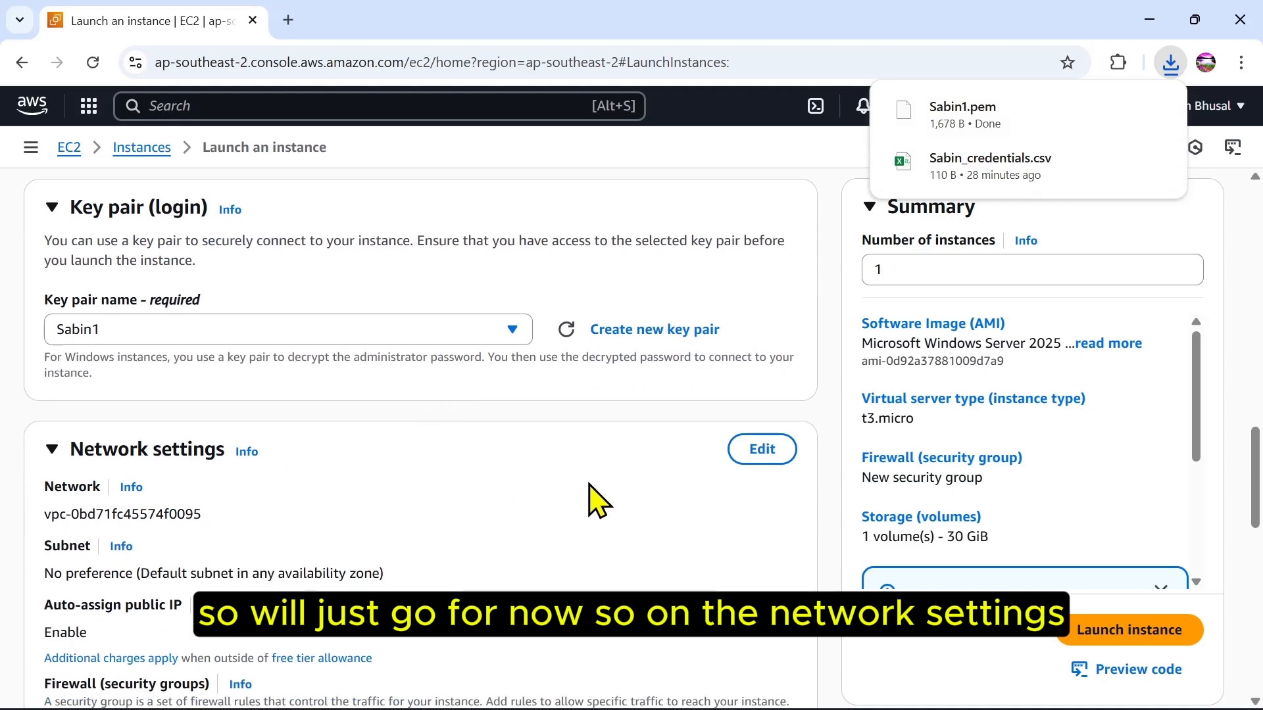
scroll(539, 468, "down", 3)
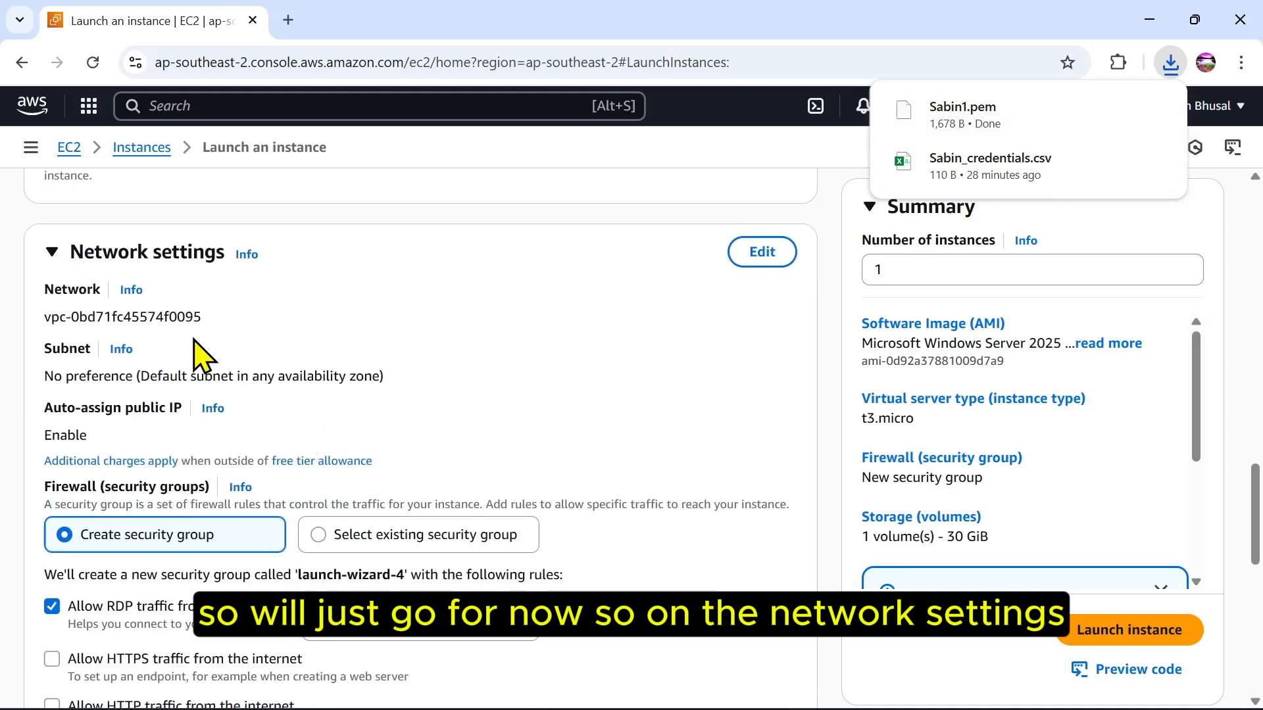
scroll(197, 406, "down", 3)
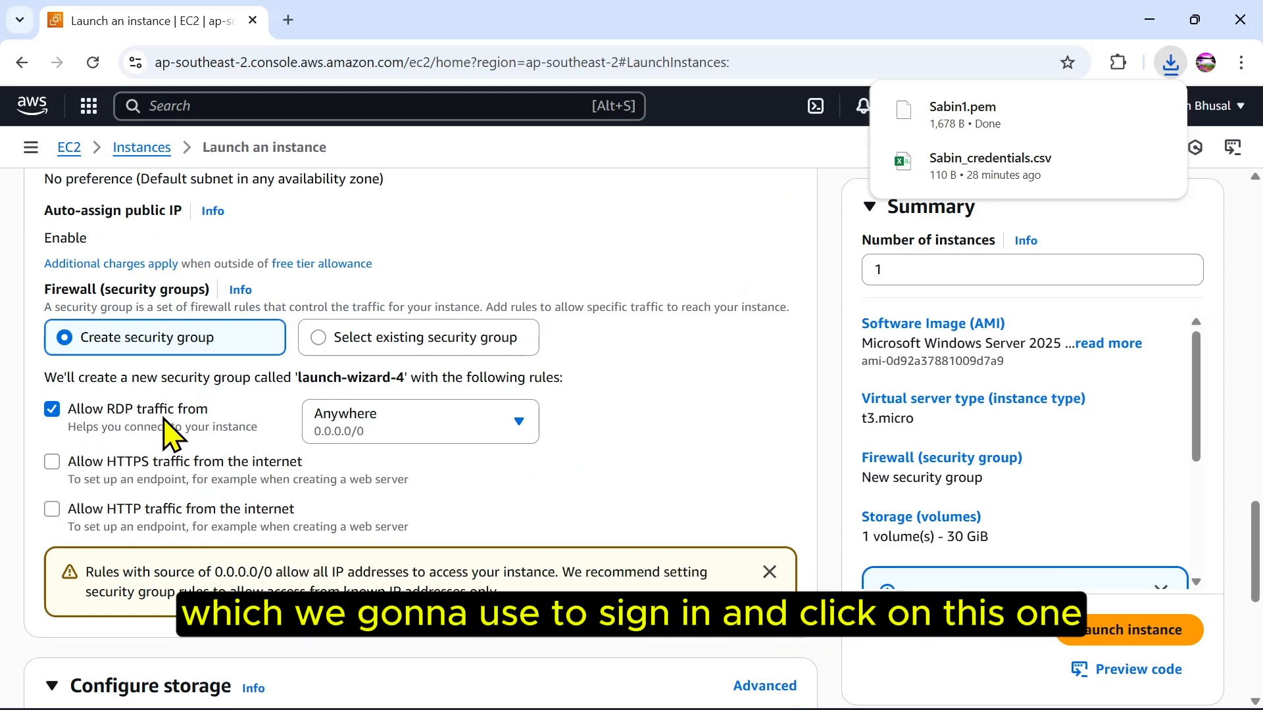
left_click(52, 462)
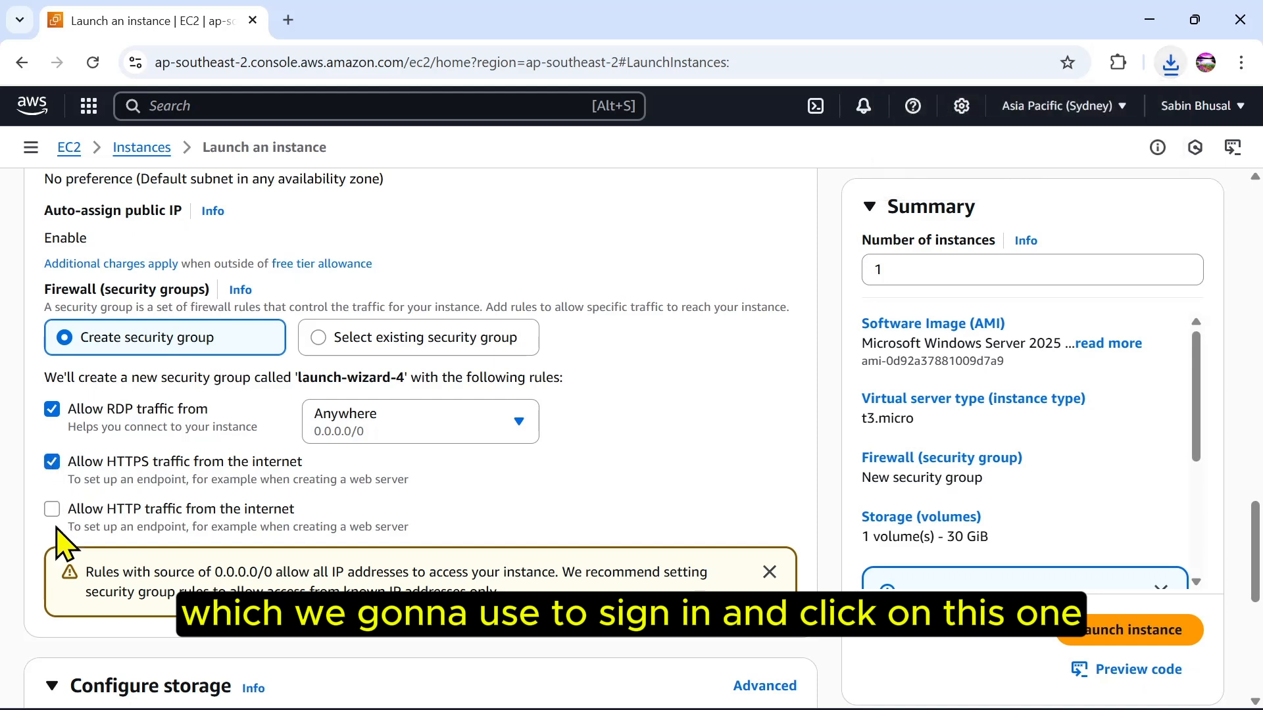
left_click(53, 511)
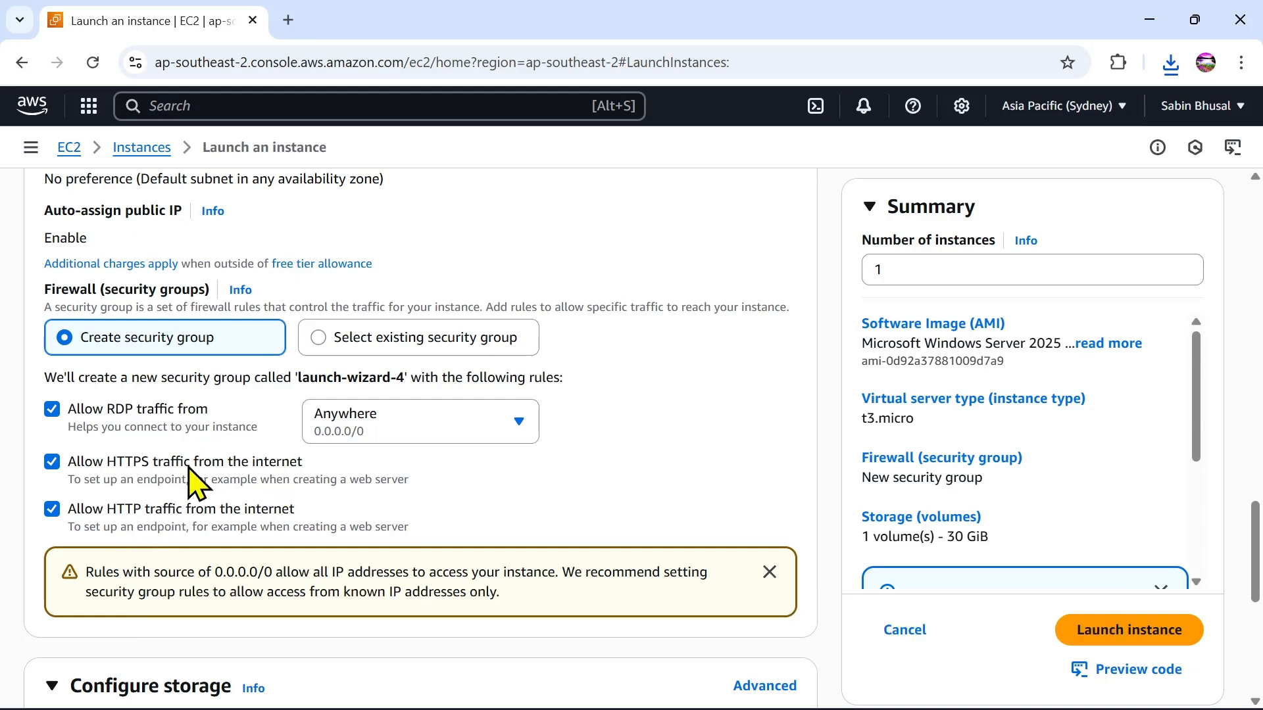
Review the storage and advanced details, keep the 30 GiB gp3 root volume, and launch the instance
scroll(251, 485, "down", 1)
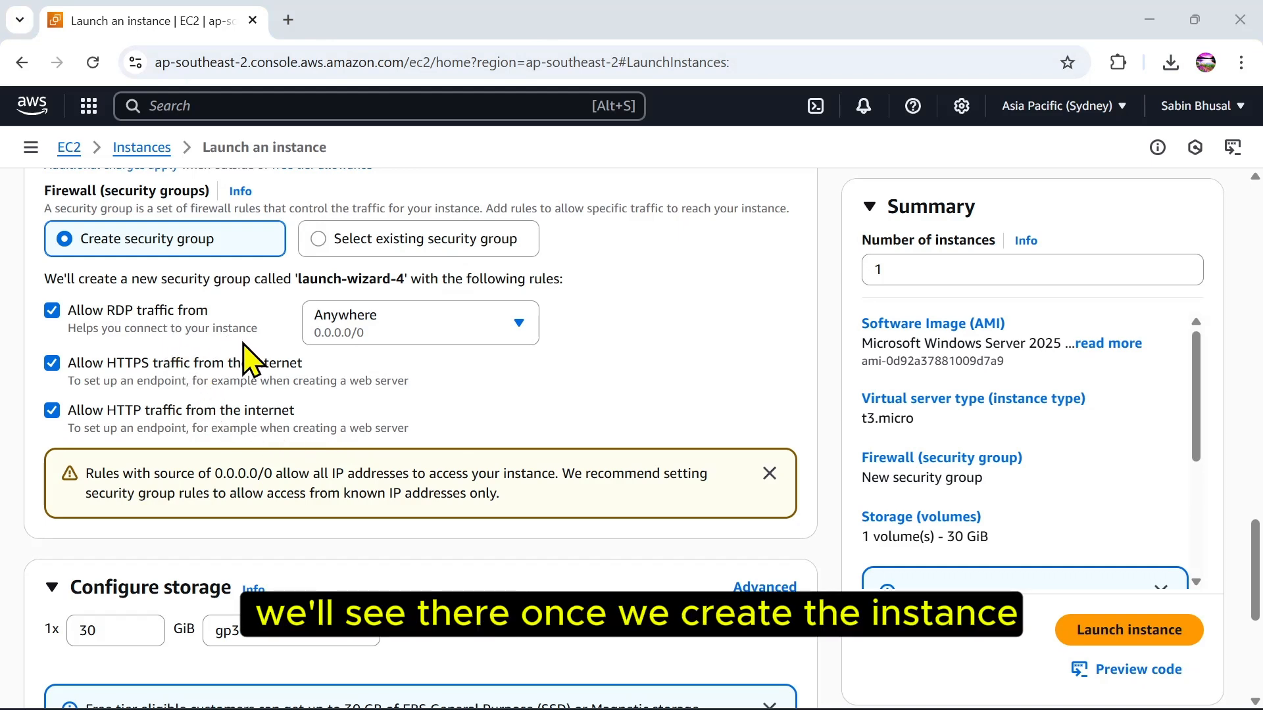
scroll(243, 358, "down", 1)
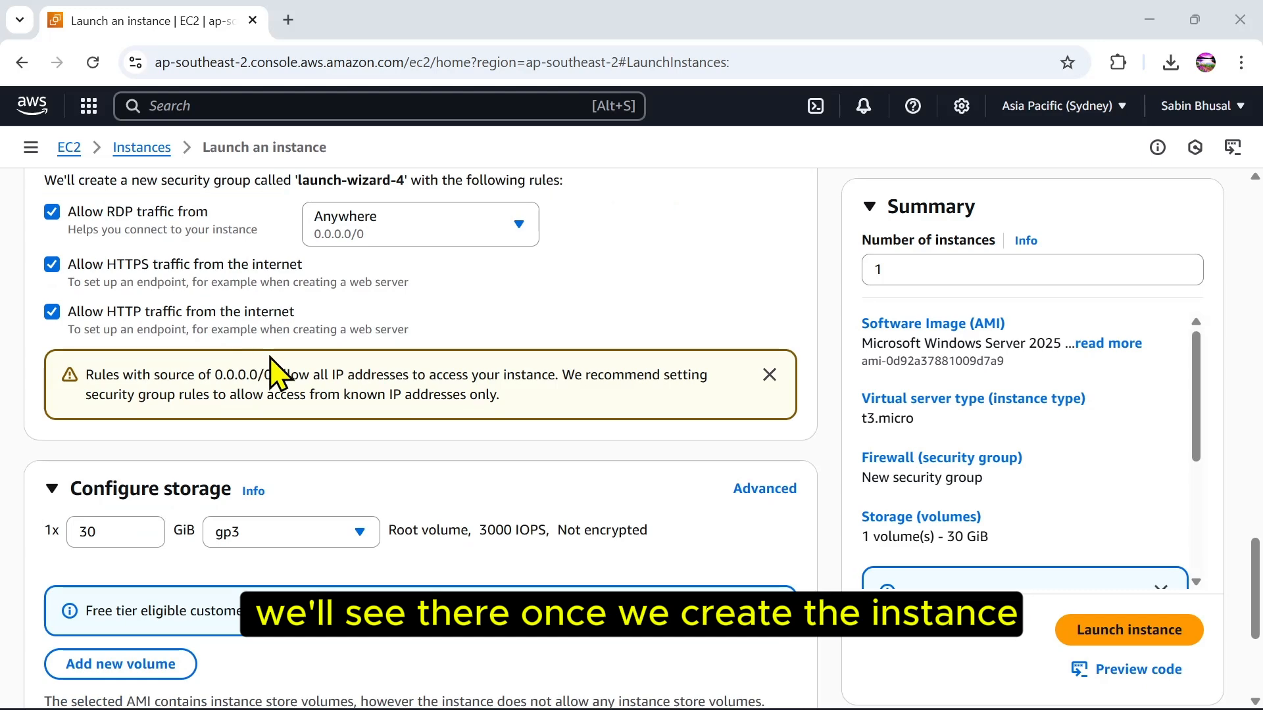
scroll(240, 506, "down", 1)
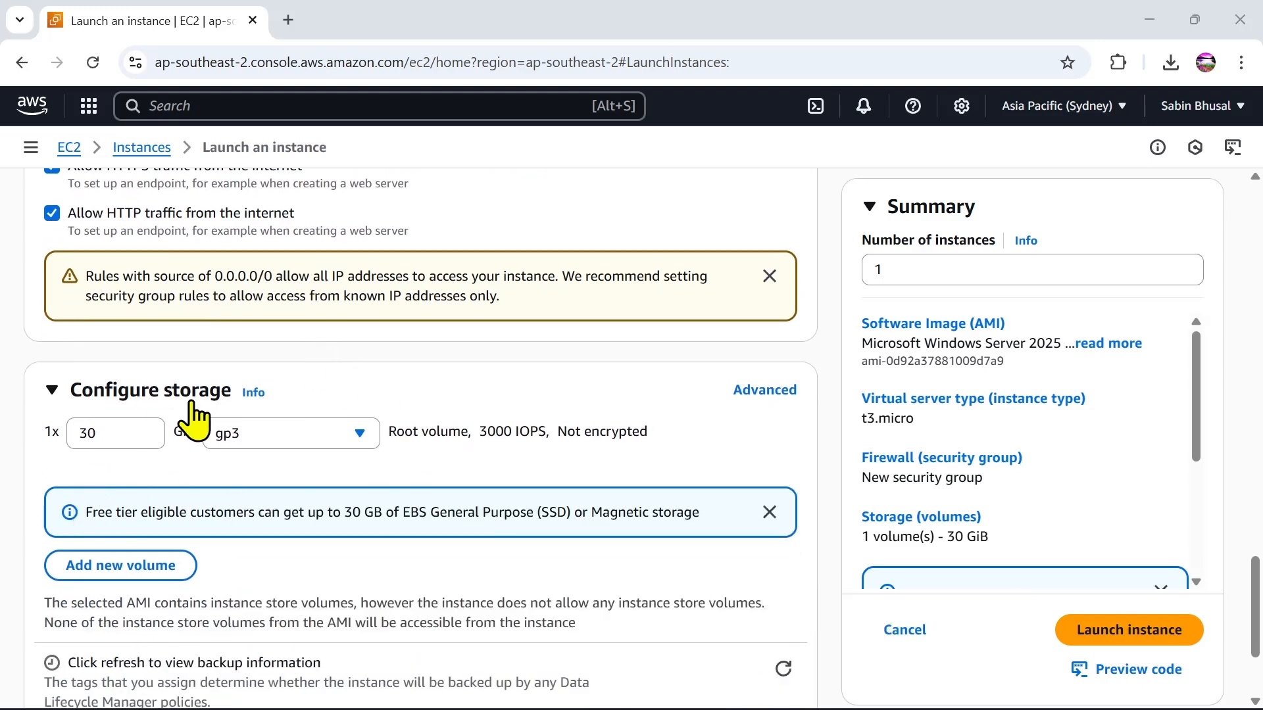
scroll(125, 480, "down", 3)
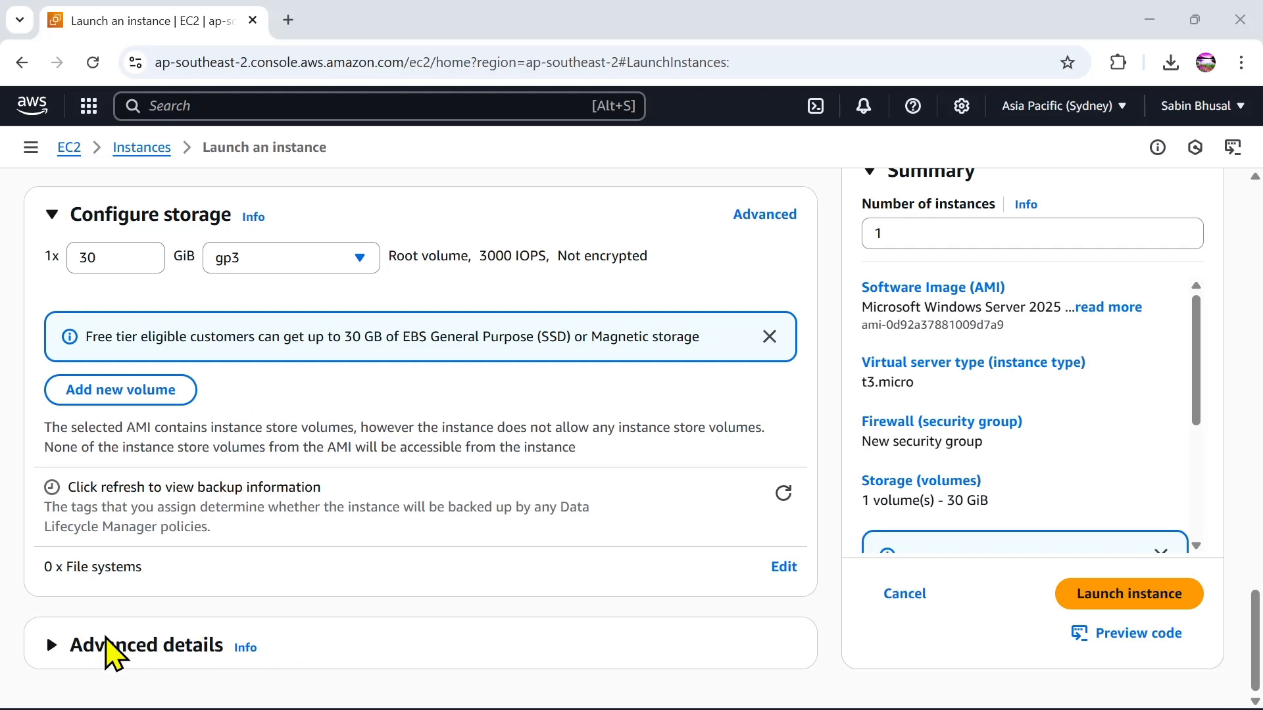
left_click(51, 645)
scroll(290, 499, "down", 5)
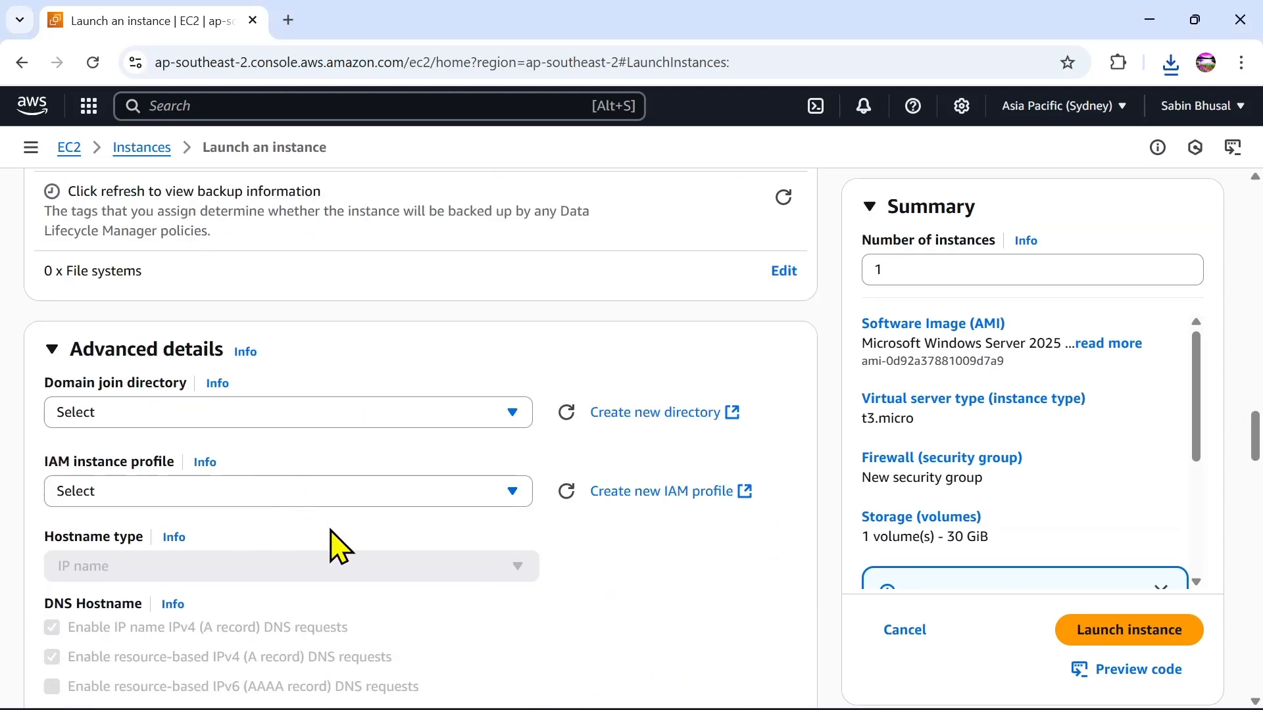
scroll(364, 484, "up", 10)
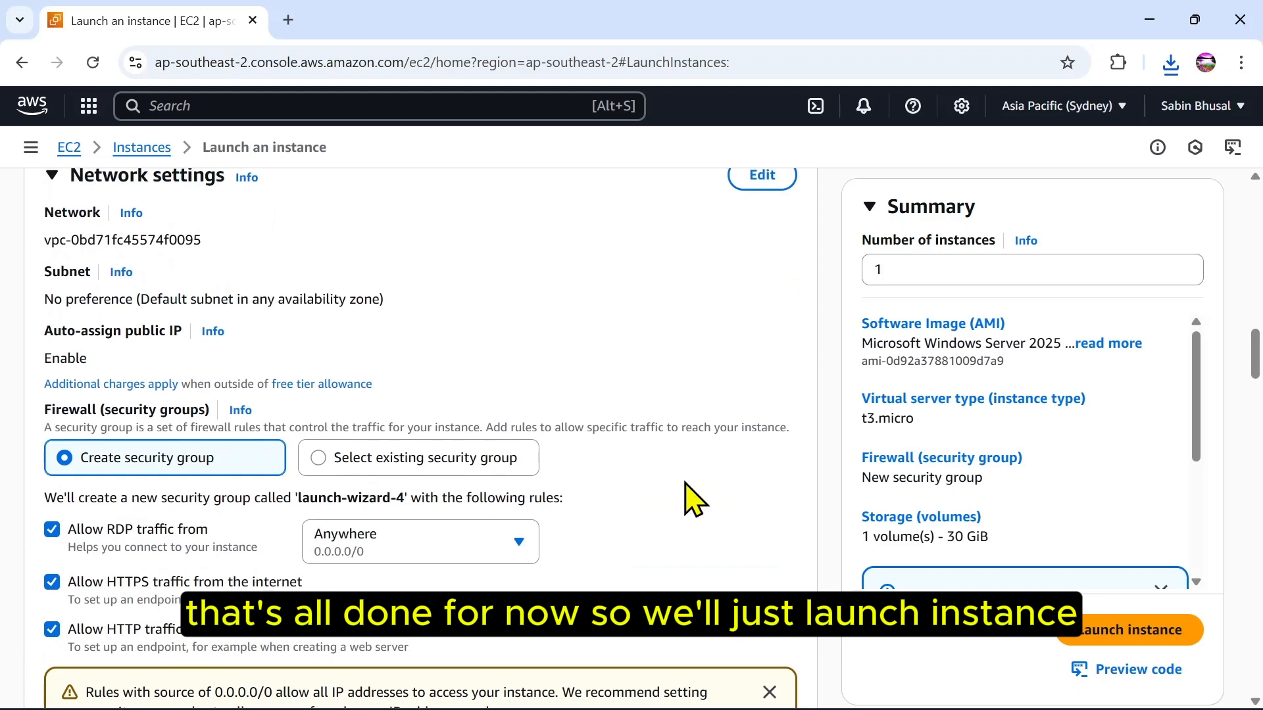
left_click(1120, 641)
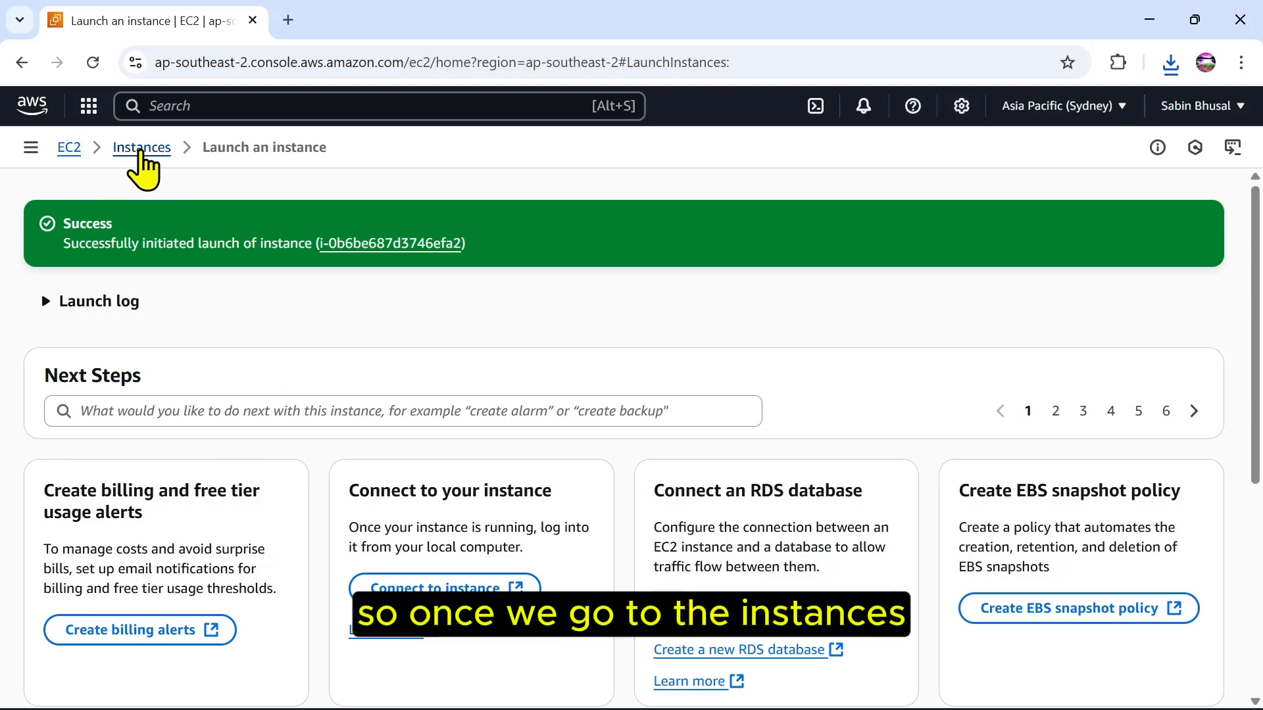
Open the EC2 instances list and check the newly launched instance's state, status check and public address columns
left_click(133, 153)
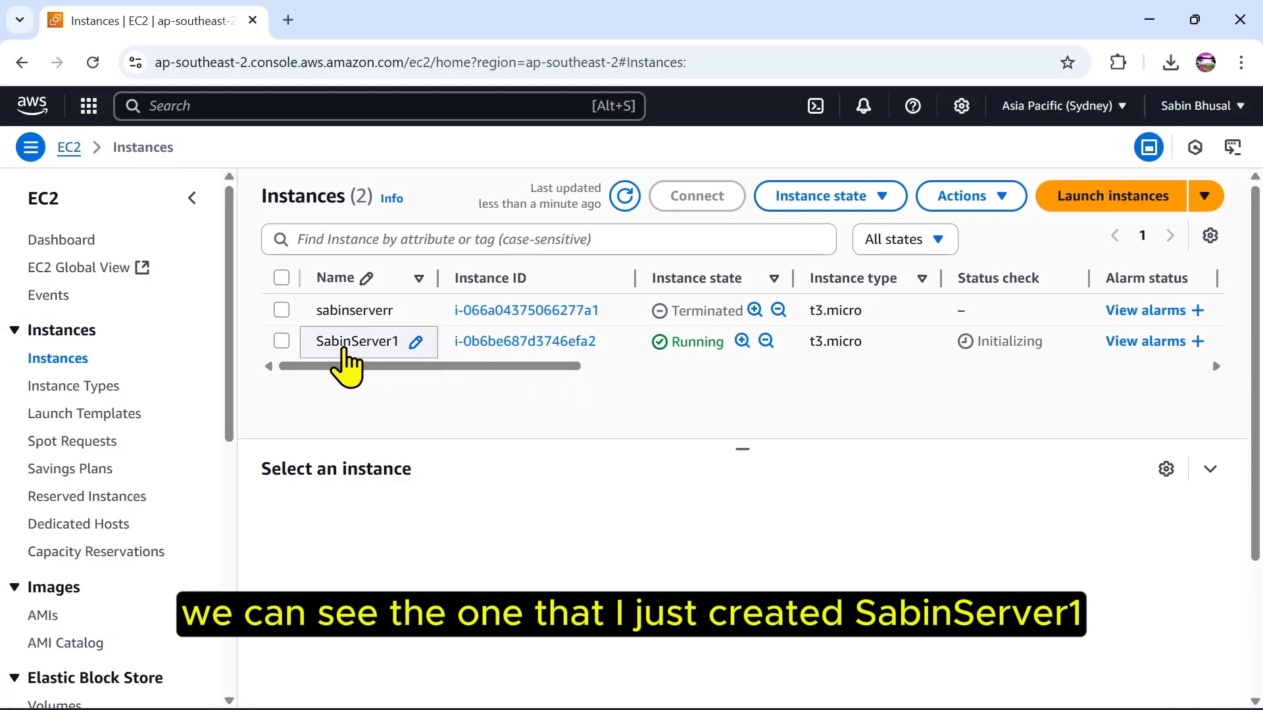
left_click_drag(388, 366, 497, 368)
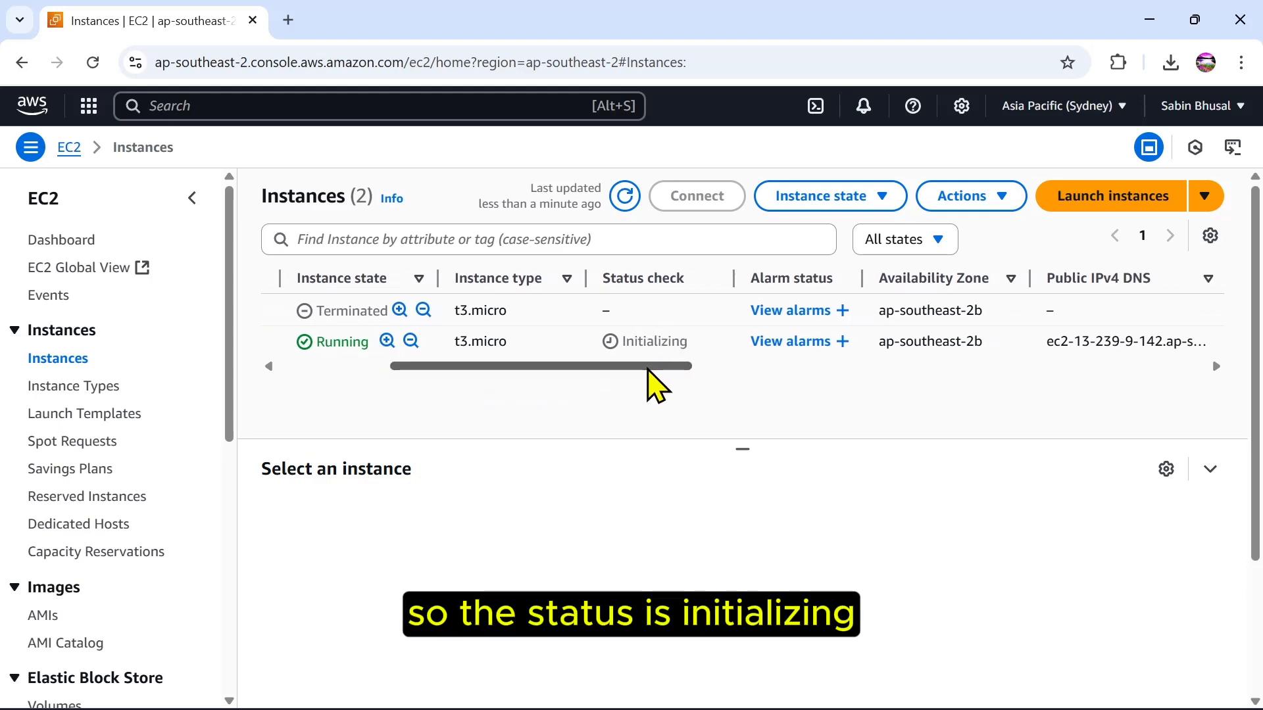
mouse_move(648, 370)
left_mouse_down()
mouse_move(1087, 393)
mouse_move(651, 382)
left_mouse_up()
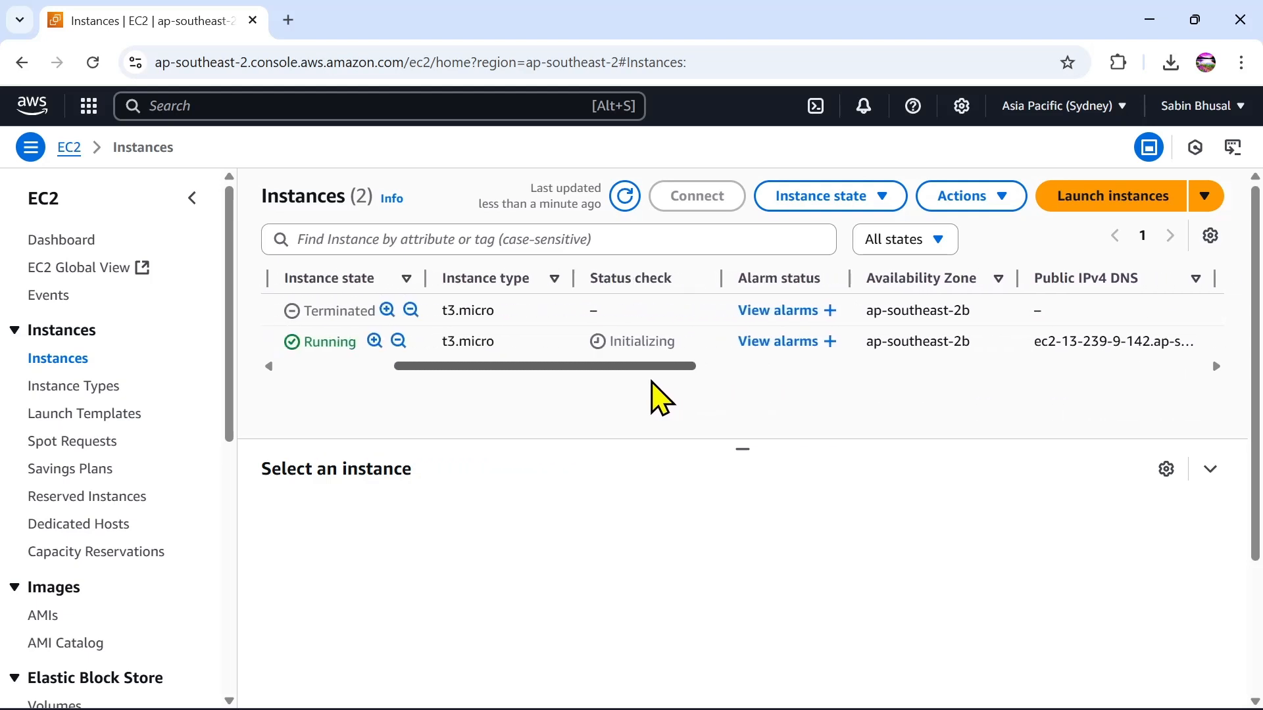
scroll(922, 361, "right", 1)
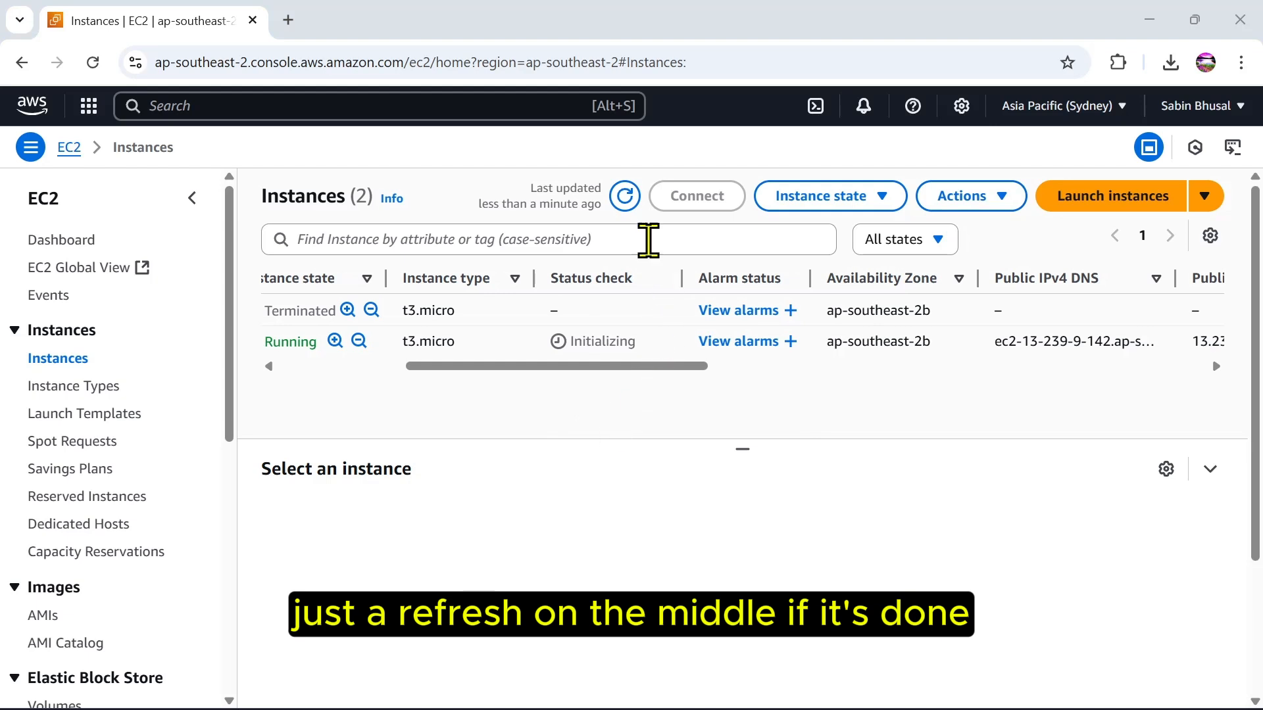
Refresh the instances list, select the newly launched instance, and review its summary details
left_click(624, 199)
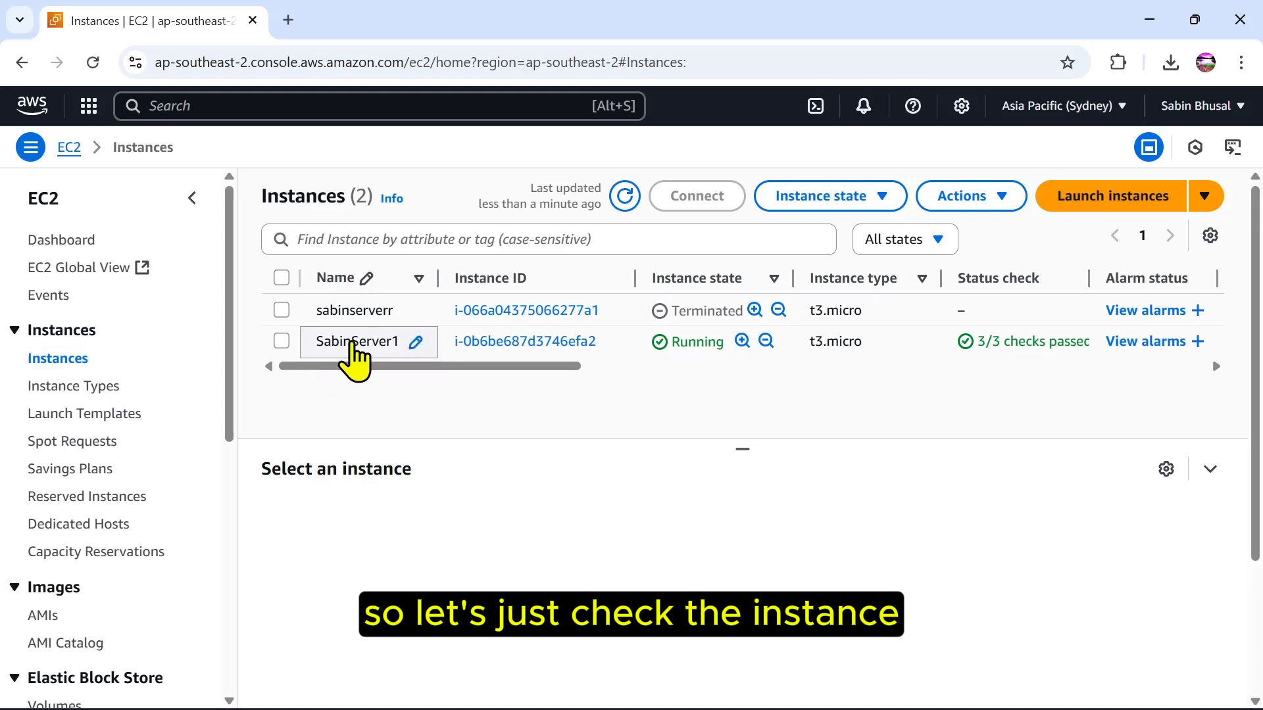
left_click(359, 350)
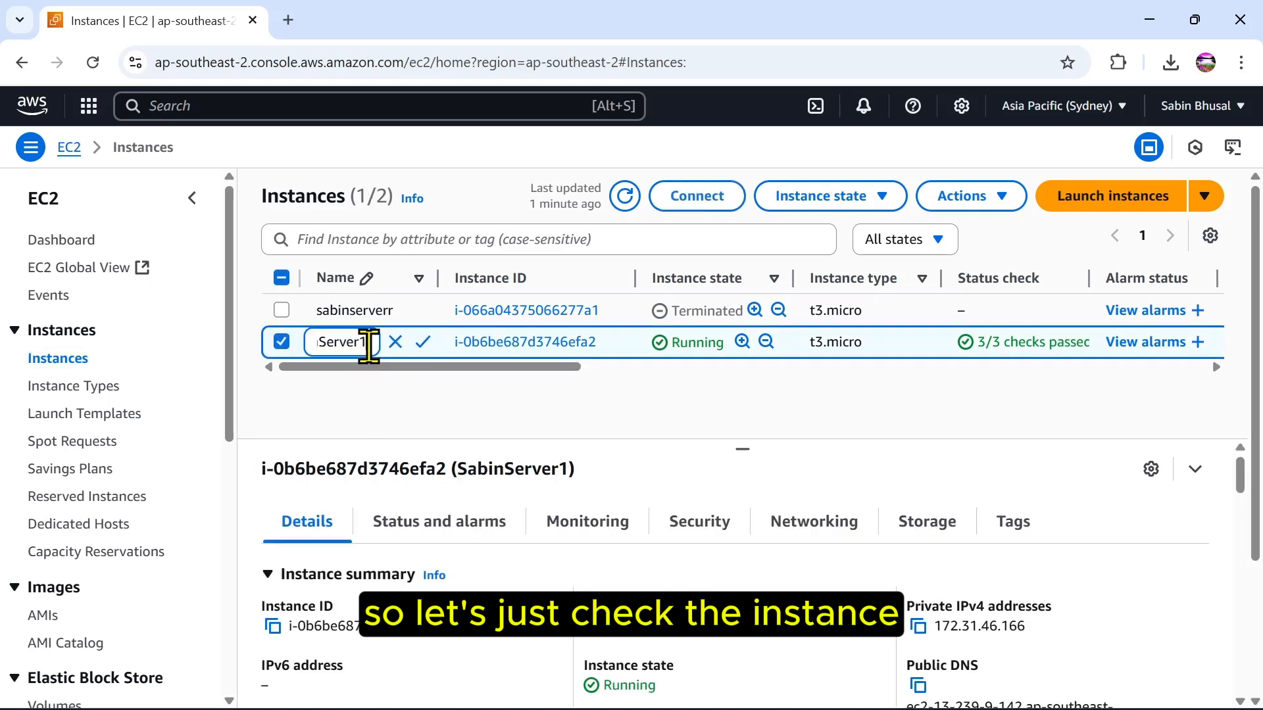
left_click(421, 343)
scroll(828, 418, "down", 1)
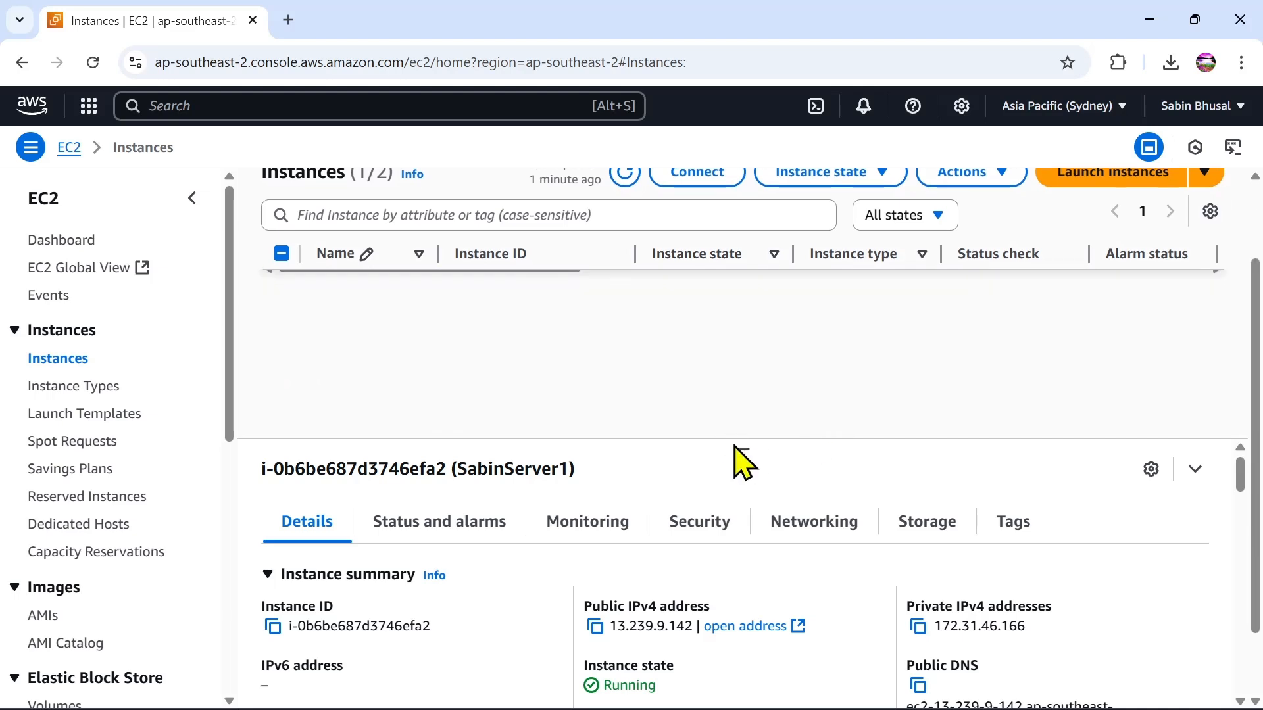
scroll(451, 628, "down", 3)
scroll(449, 590, "up", 3)
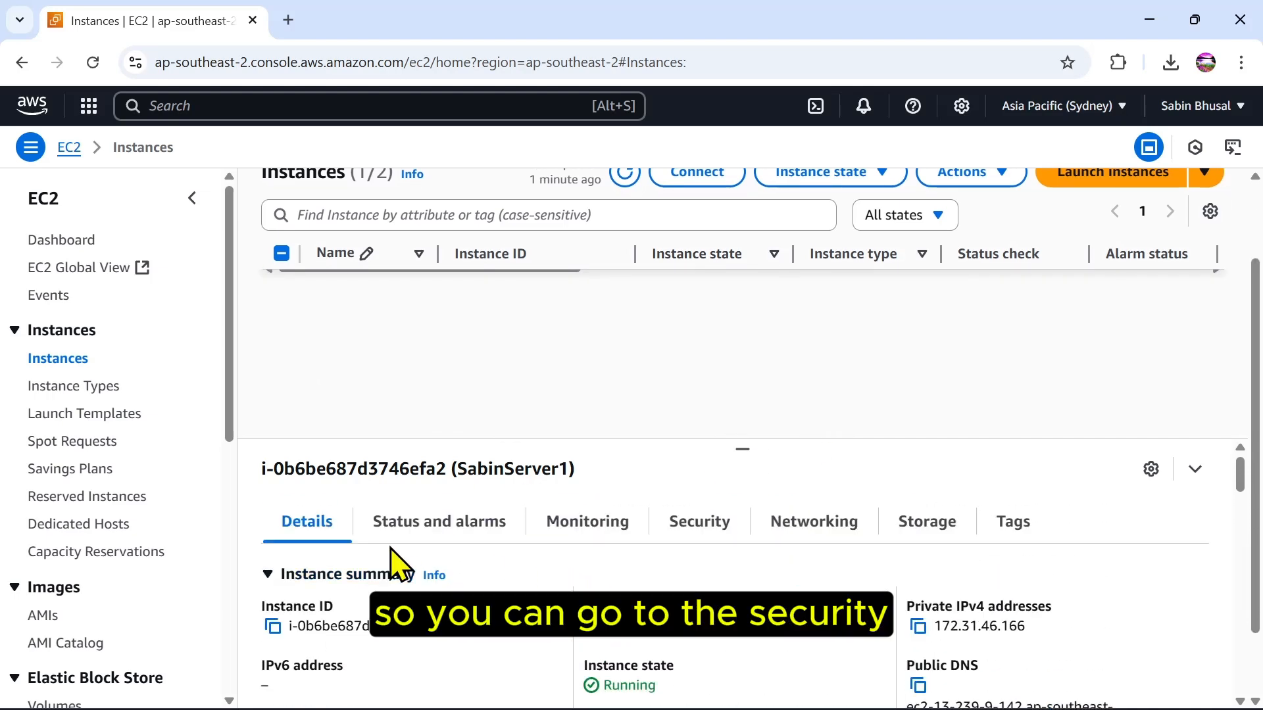
Examine the port ranges in the selected instance's inbound security rules and return to its details
left_click(703, 524)
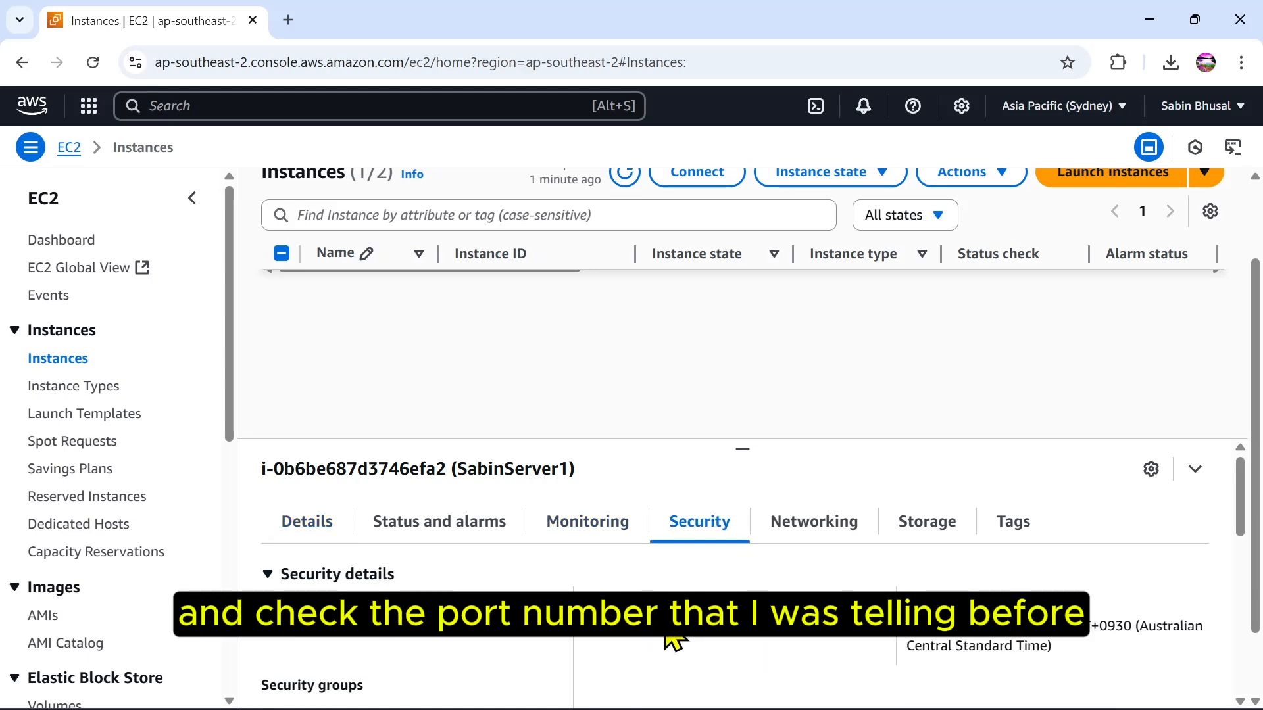
scroll(674, 639, "down", 5)
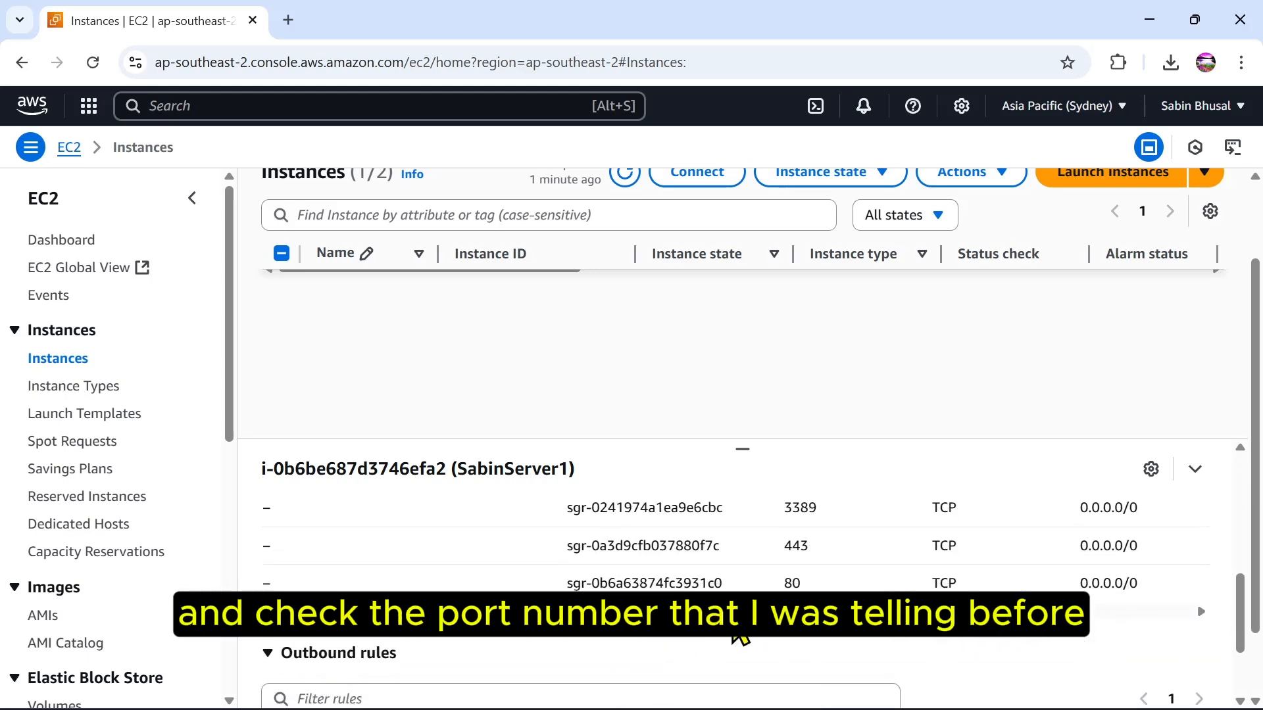
scroll(825, 634, "up", 2)
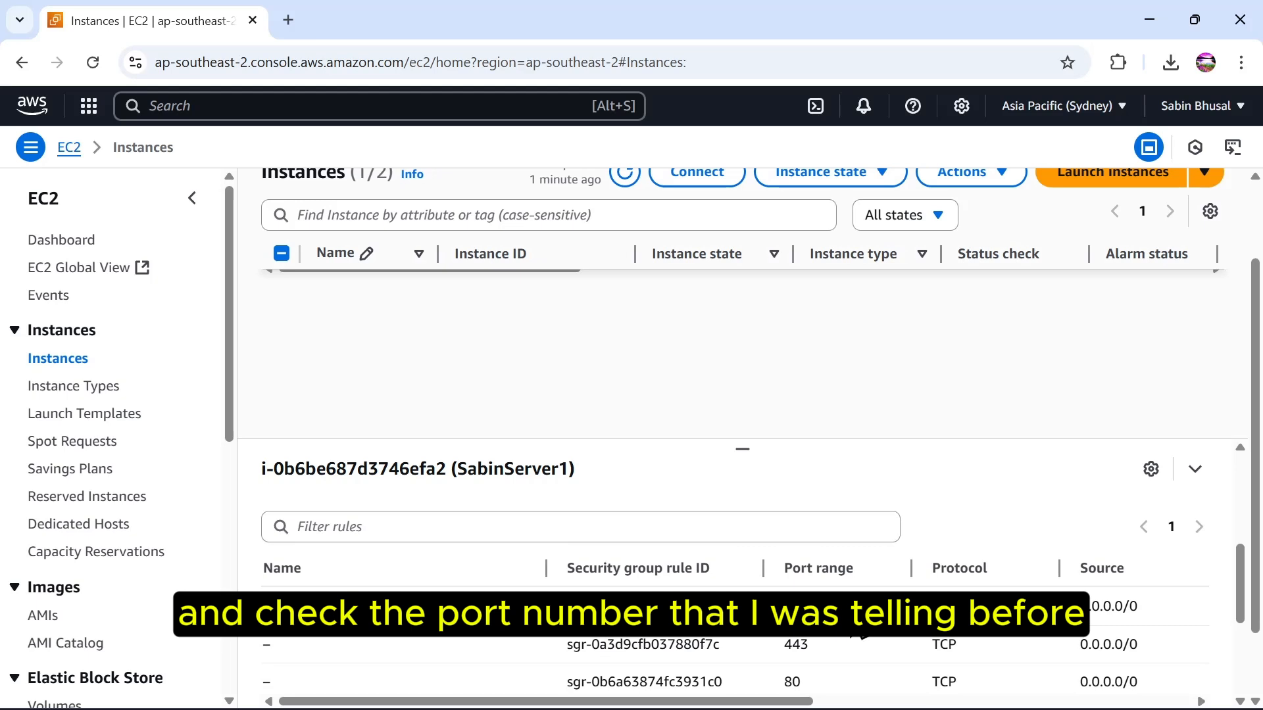
mouse_move(815, 649)
left_mouse_down()
mouse_move(782, 651)
mouse_move(748, 682)
left_mouse_up()
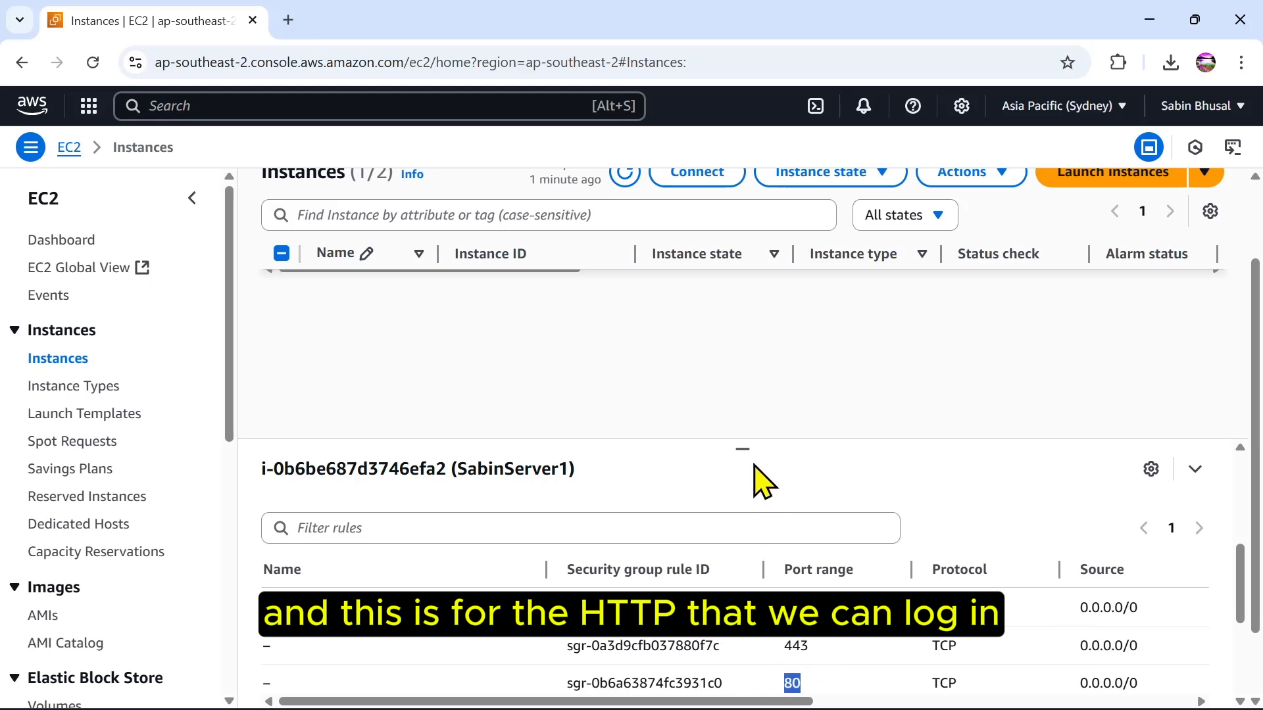
scroll(738, 578, "up", 6)
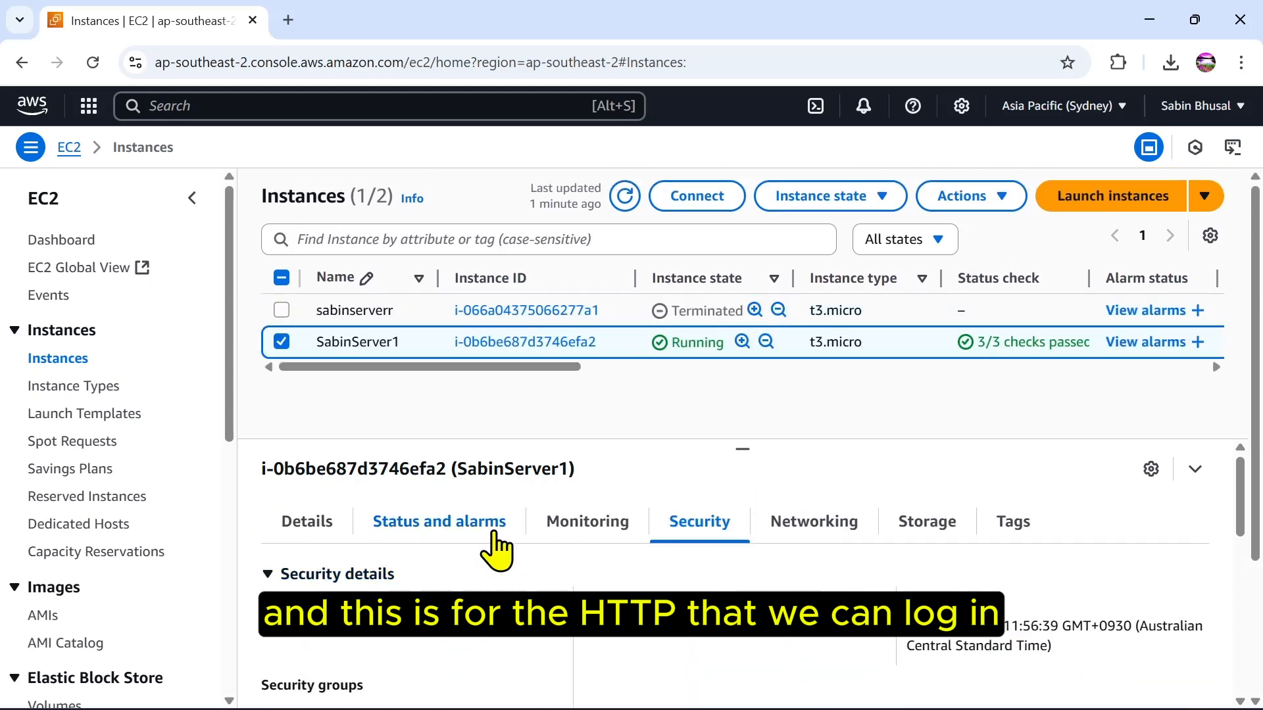
left_click(306, 526)
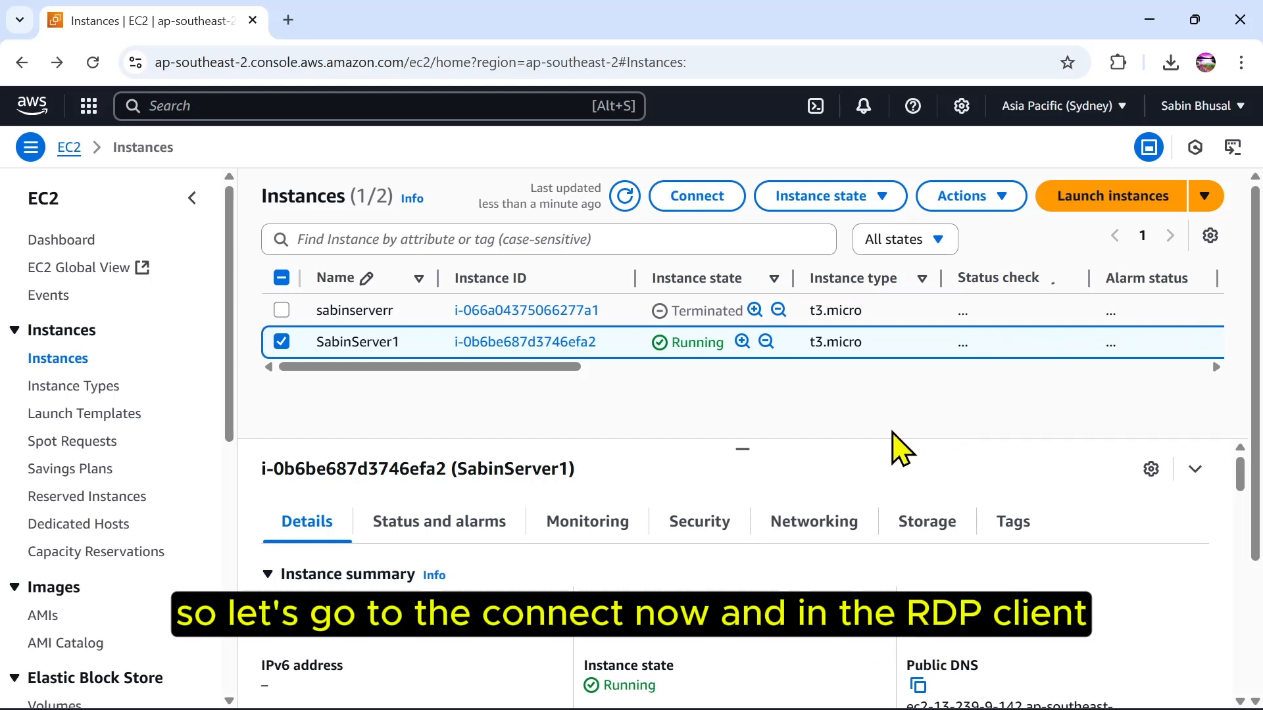
Open the selected instance's RDP client connection options, download its remote desktop file, and check the download
left_click(702, 199)
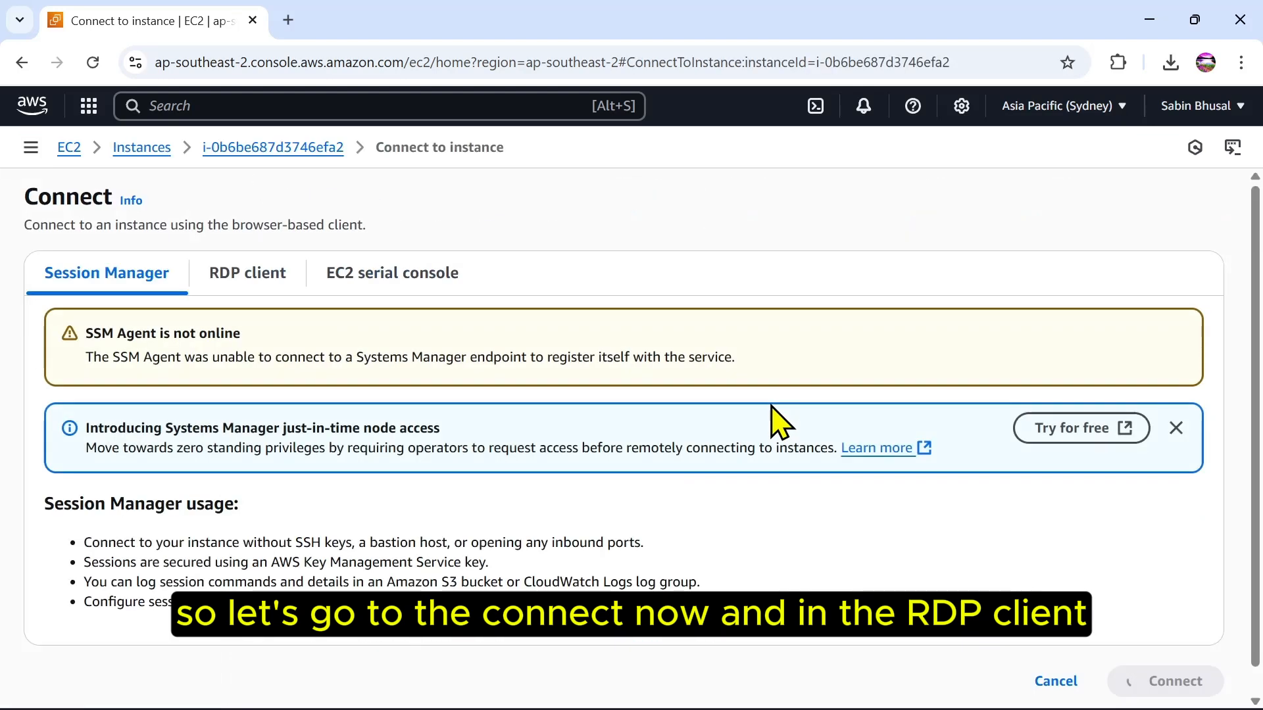
left_click(249, 276)
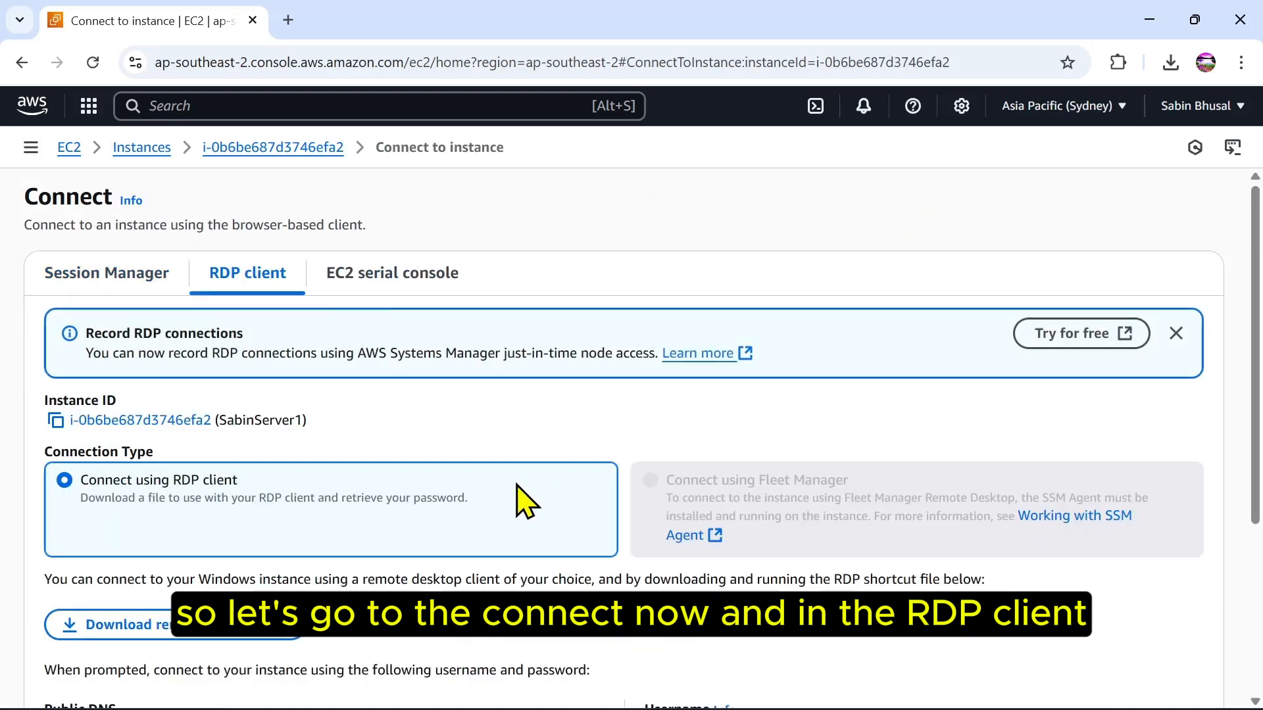
scroll(510, 477, "down", 2)
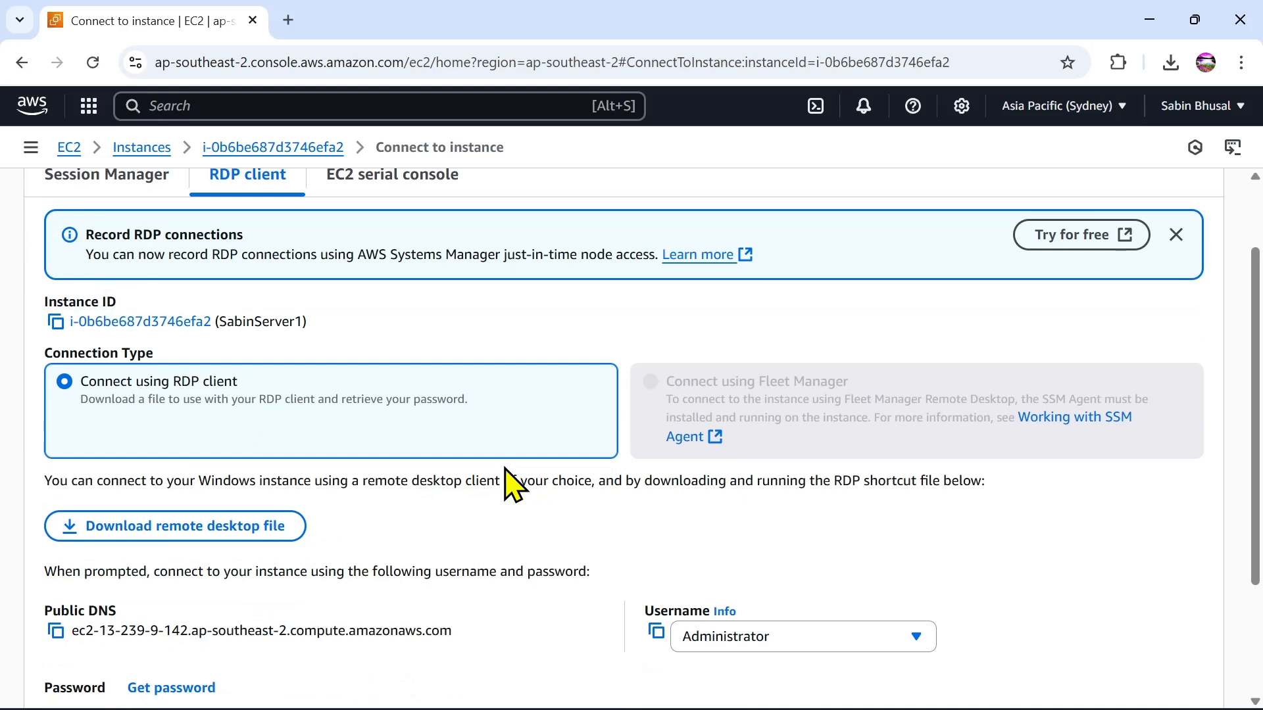
scroll(512, 485, "down", 2)
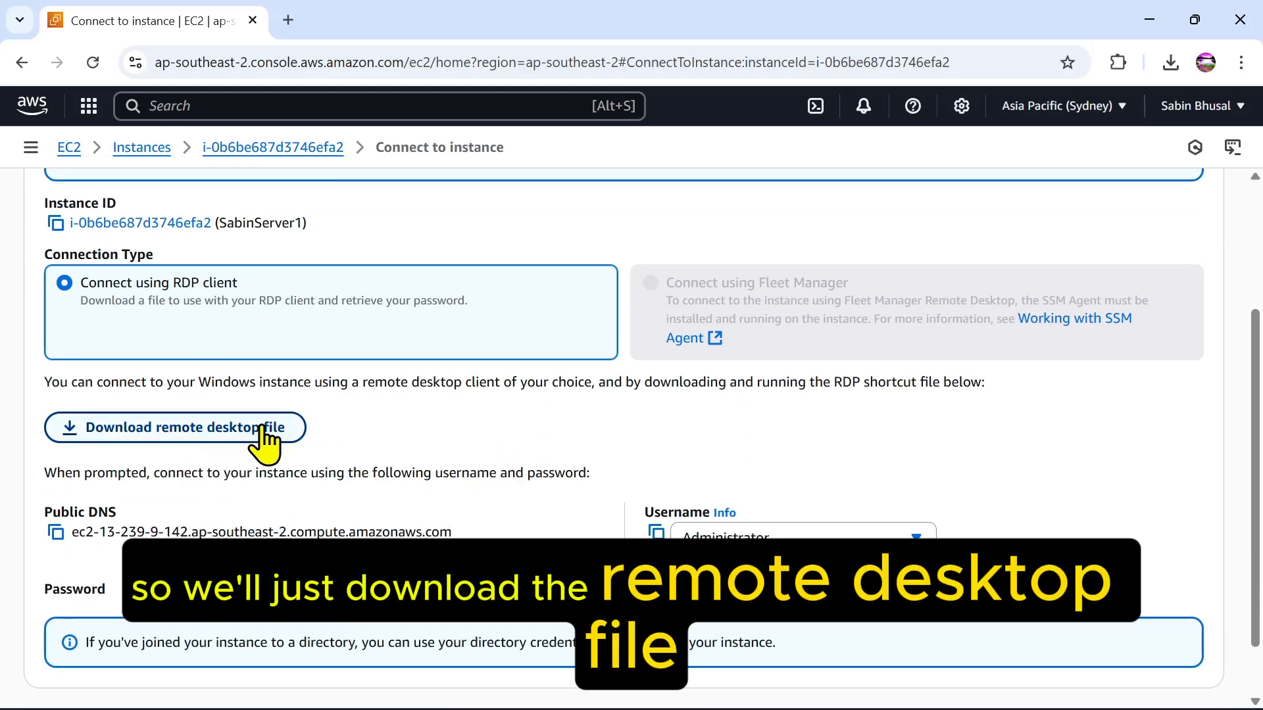
left_click(263, 427)
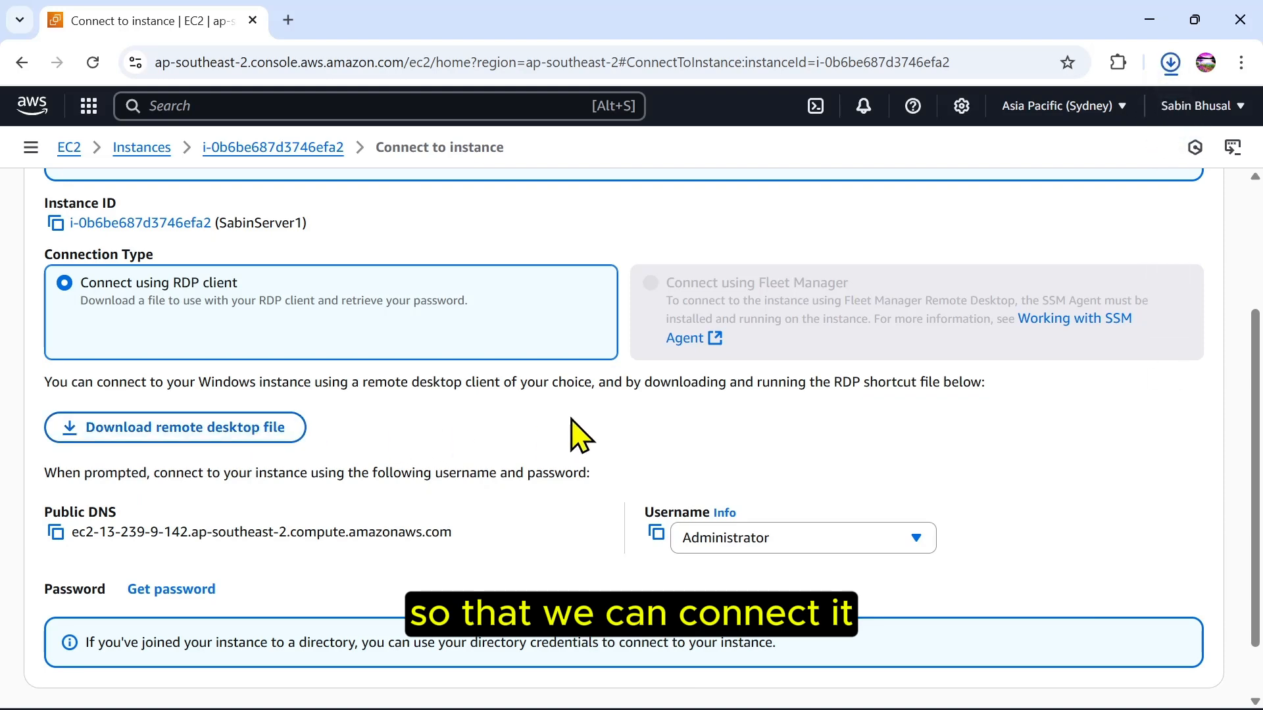
left_click(1169, 64)
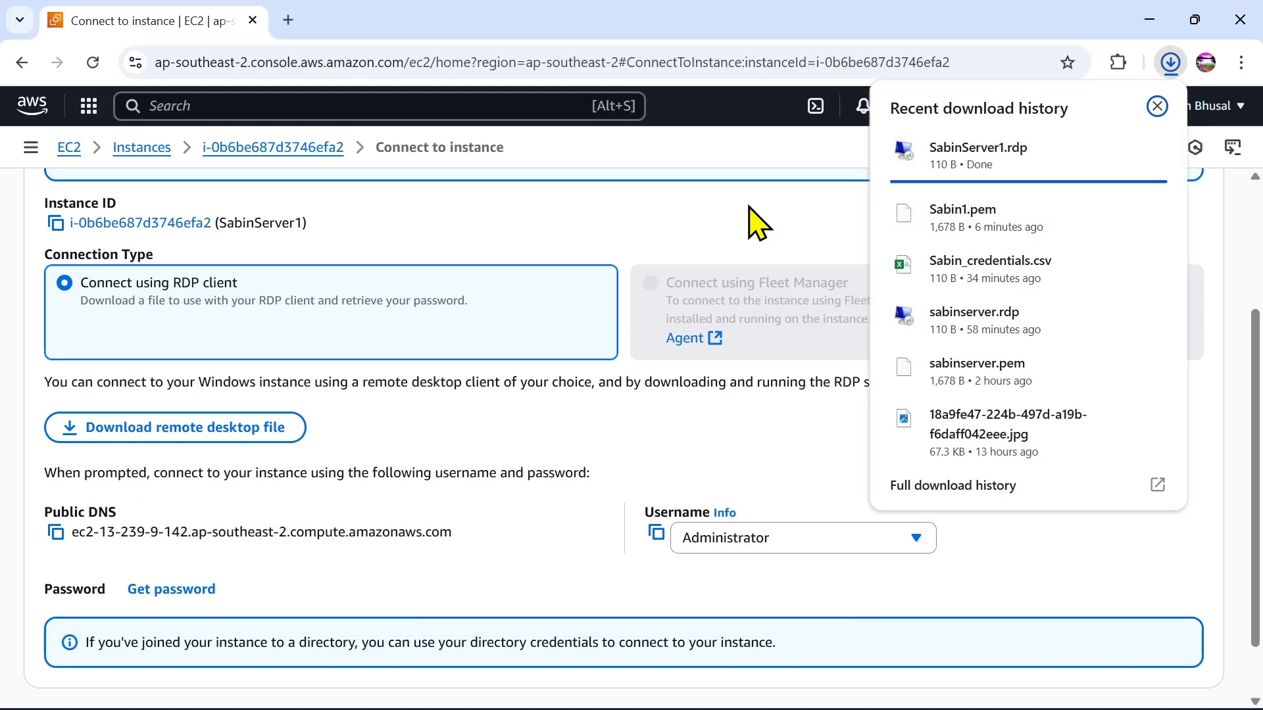
left_click(756, 221)
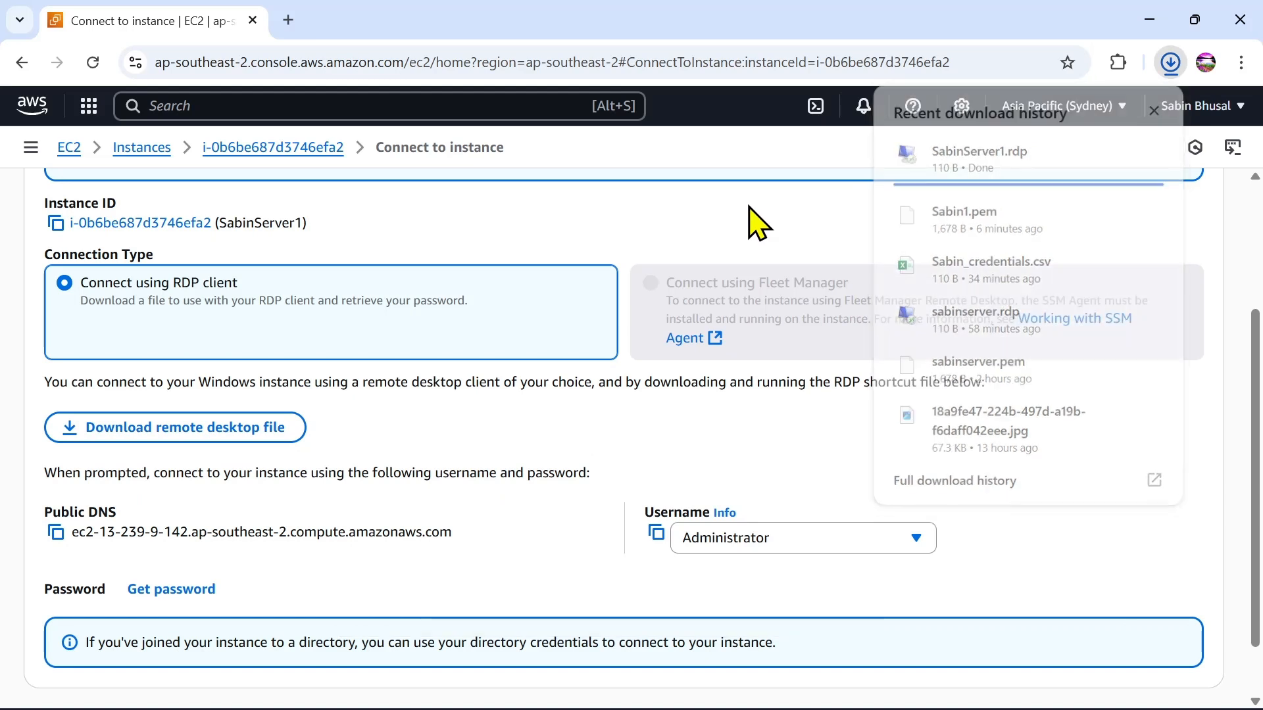
Decrypt the instance's Windows administrator password by uploading the downloaded .pem private key file
left_click(198, 590)
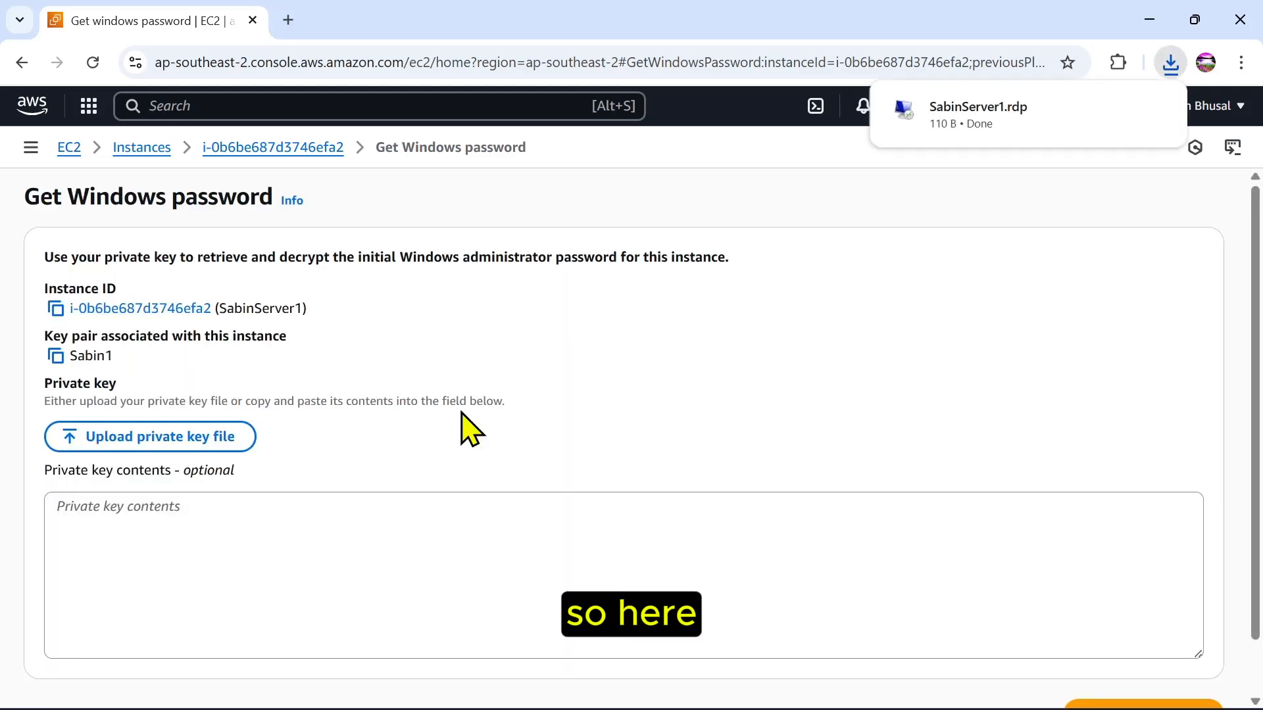
left_click(186, 436)
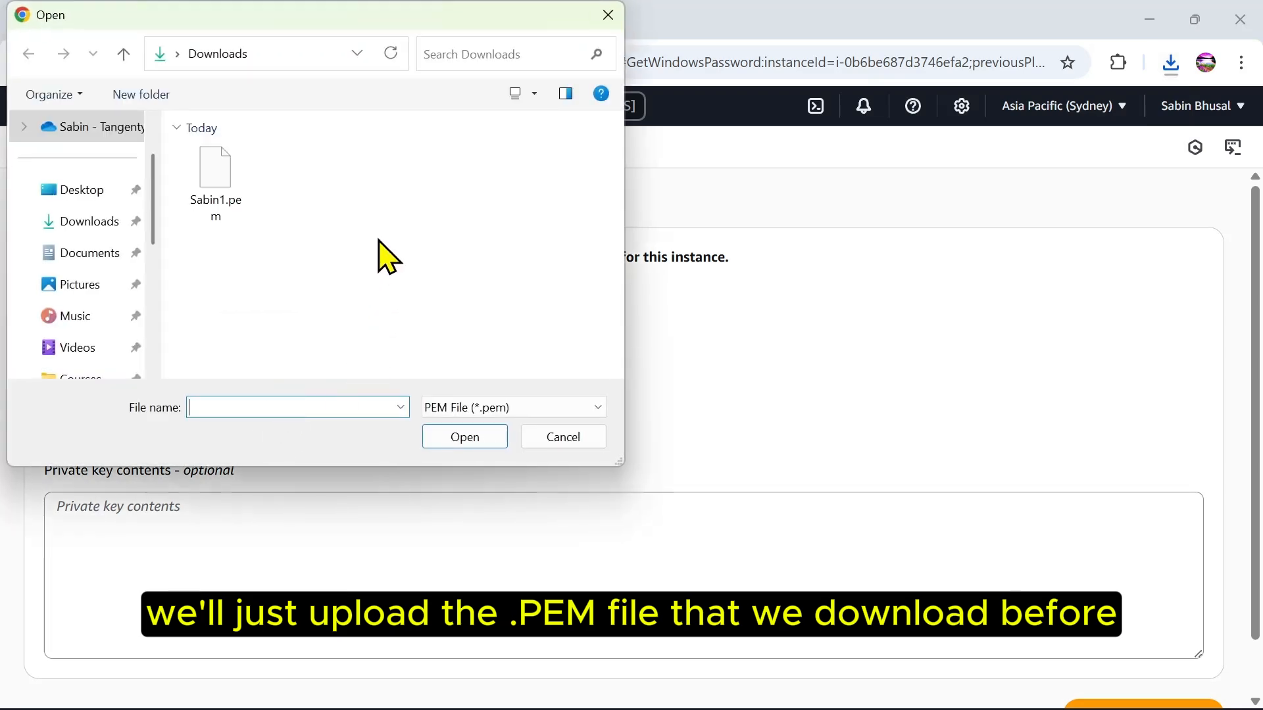
left_click(225, 183)
left_click(434, 437)
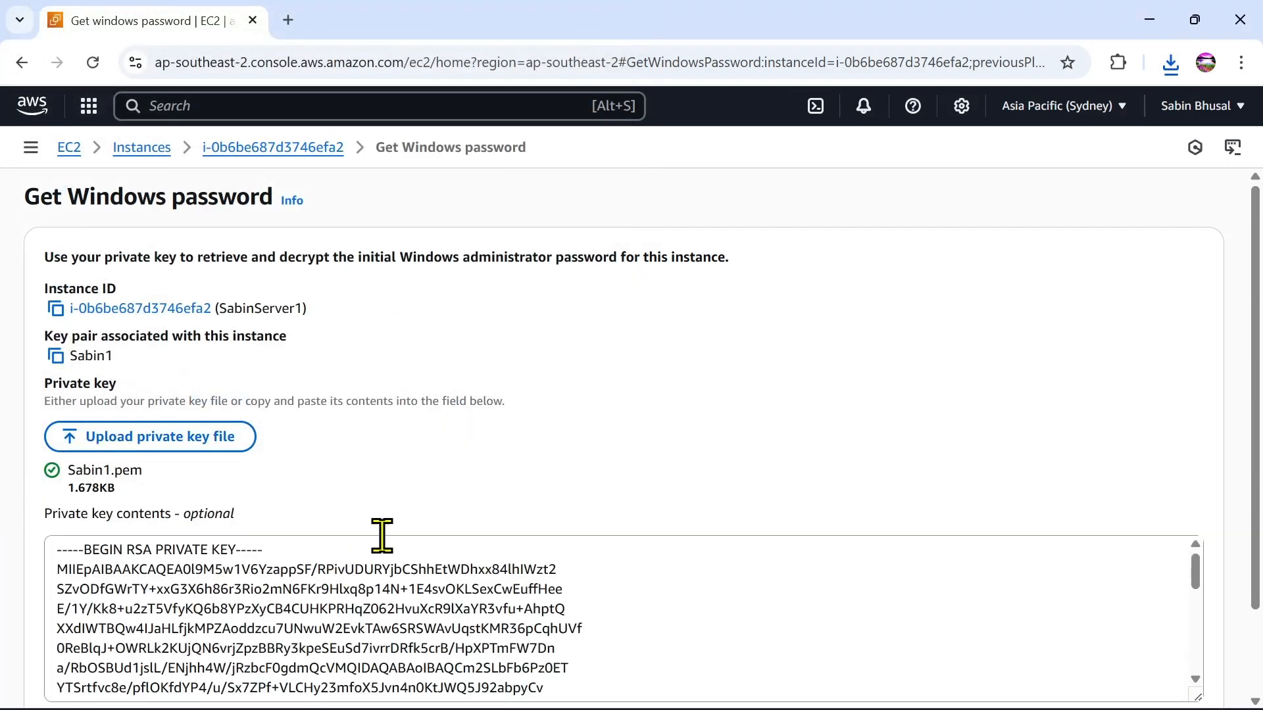
scroll(371, 490, "down", 2)
left_click(1163, 652)
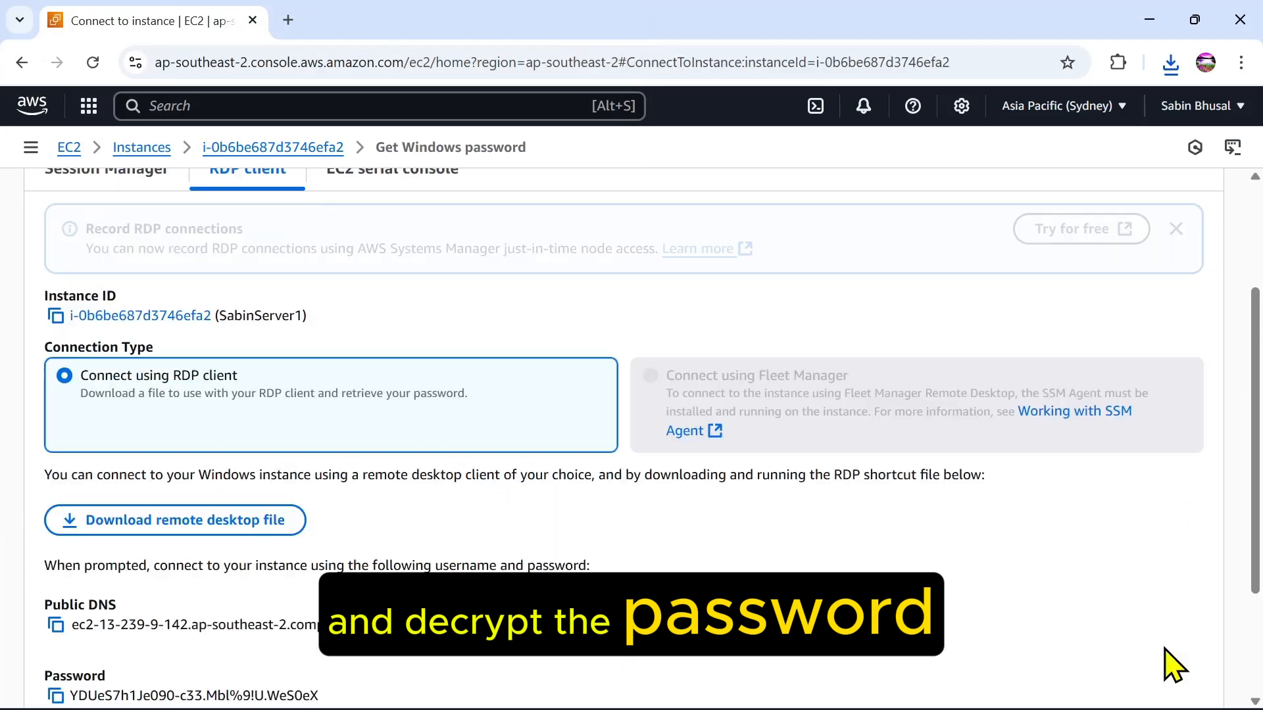
scroll(349, 555, "down", 3)
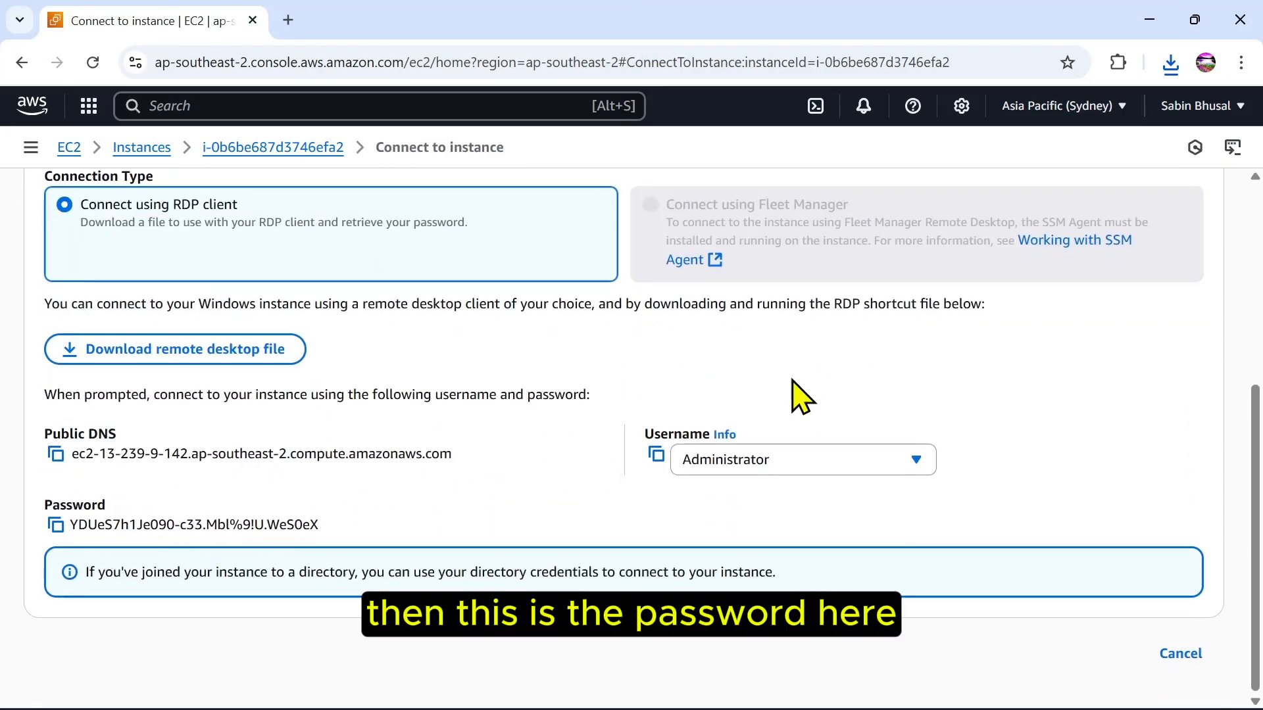
Run the downloaded .rdp file from the Downloads folder and connect despite the unknown publisher
left_click(1170, 60)
left_click(1119, 146)
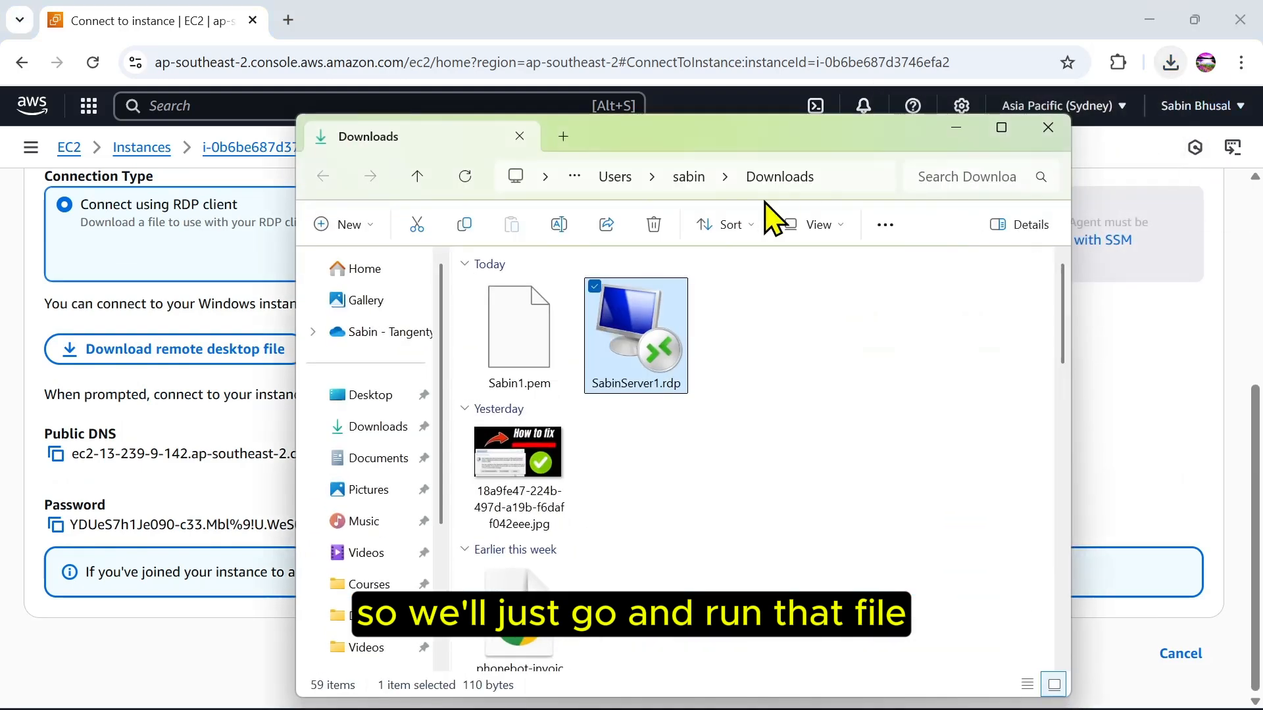
double_click(658, 352)
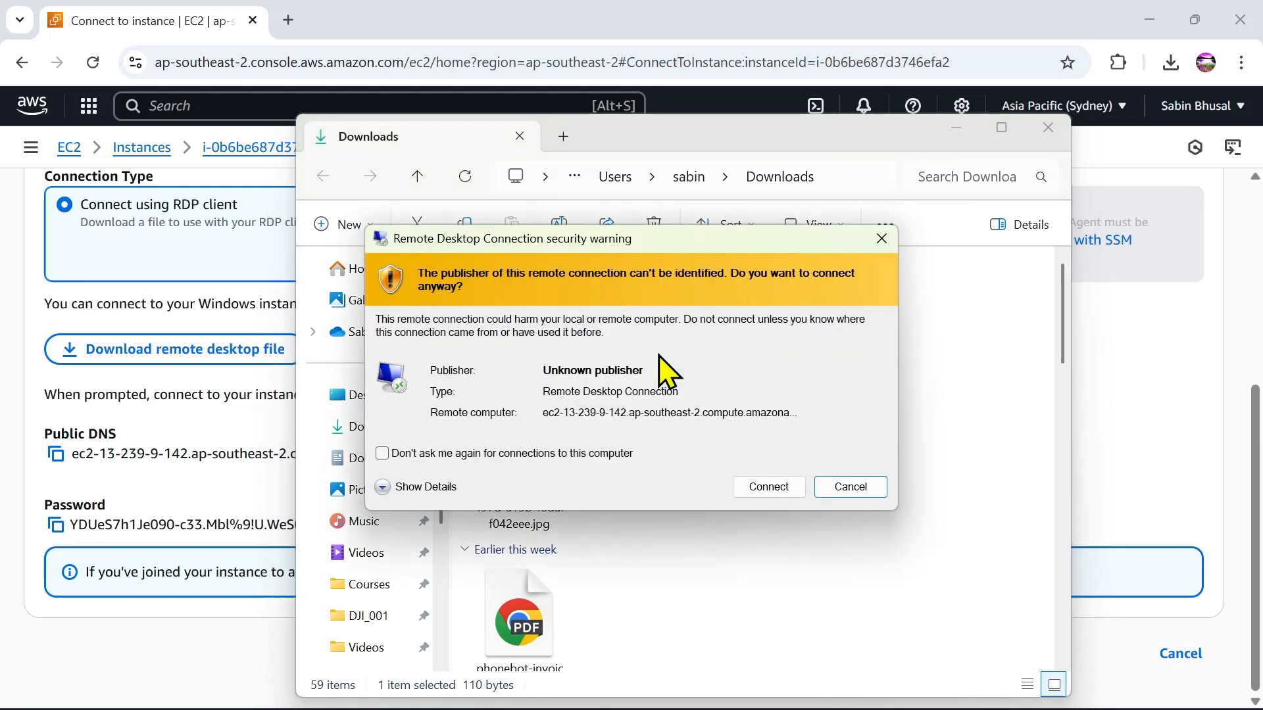
left_click(758, 497)
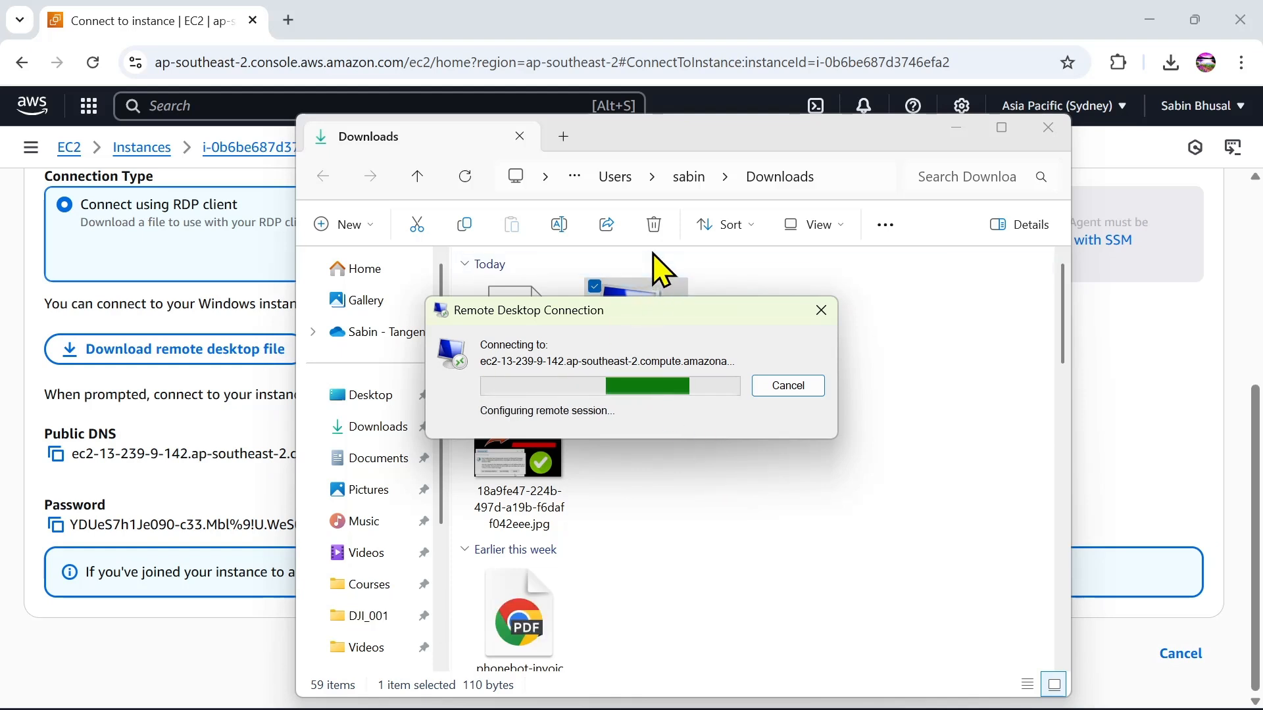
key("ctrl+v")
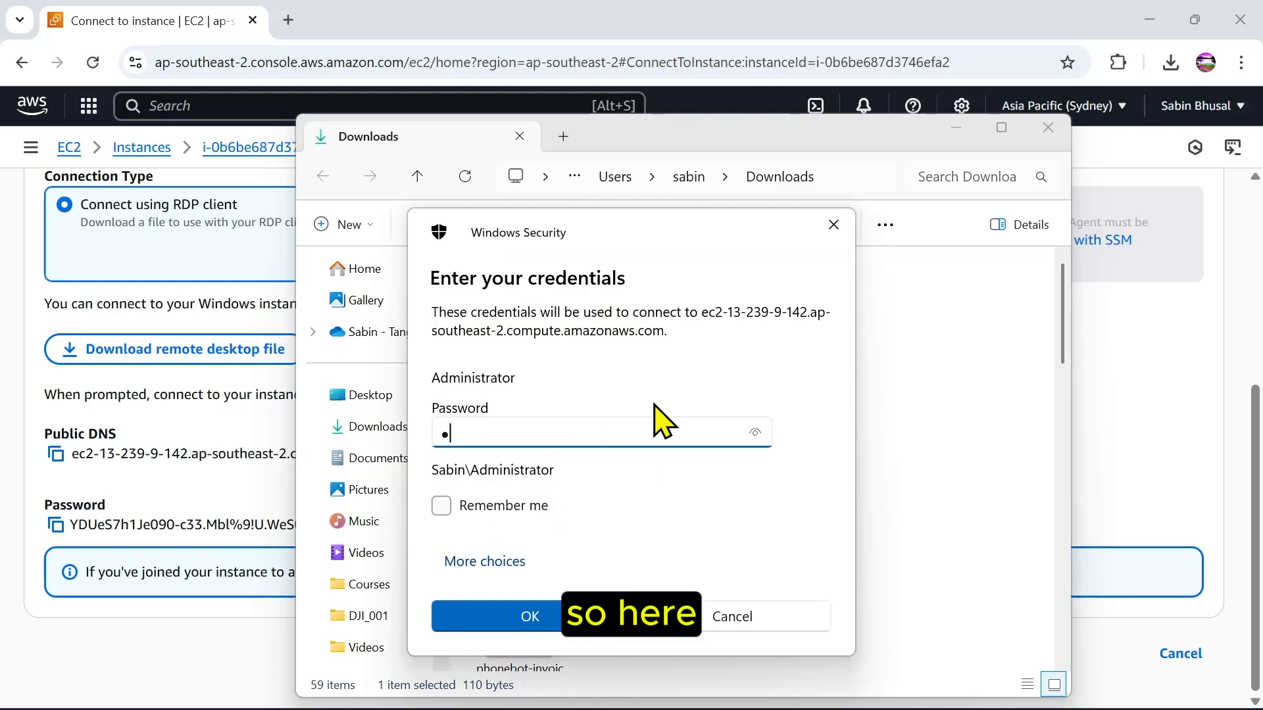
key("BackSpace")
key("ctrl+v")
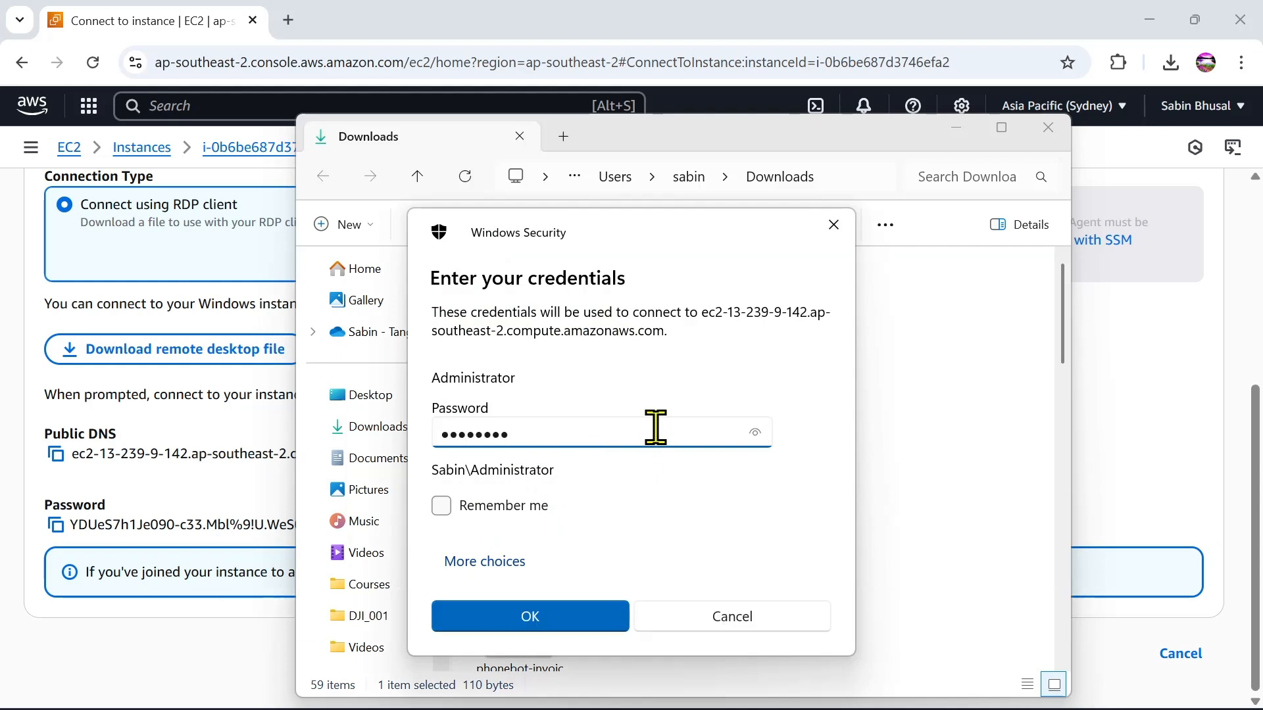
Copy the decrypted password from the console, paste it as the Administrator password, and connect despite the certificate errors
left_click(55, 526)
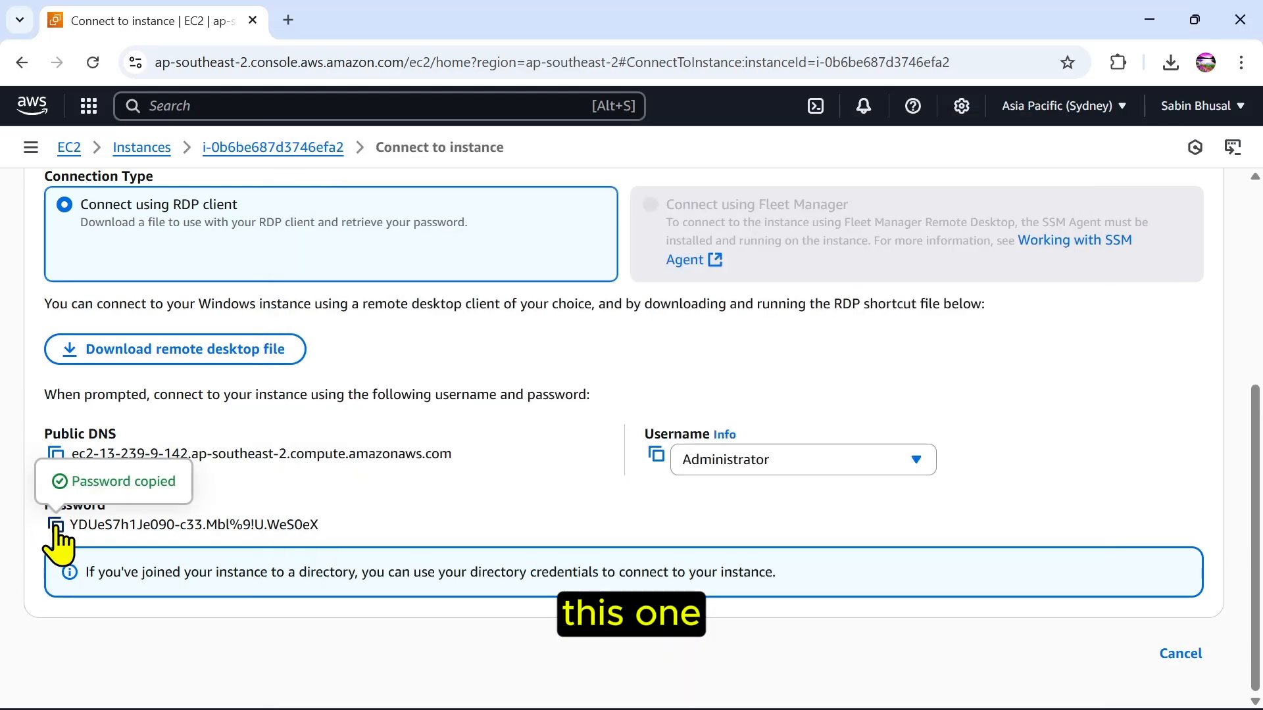
key("alt+Tab")
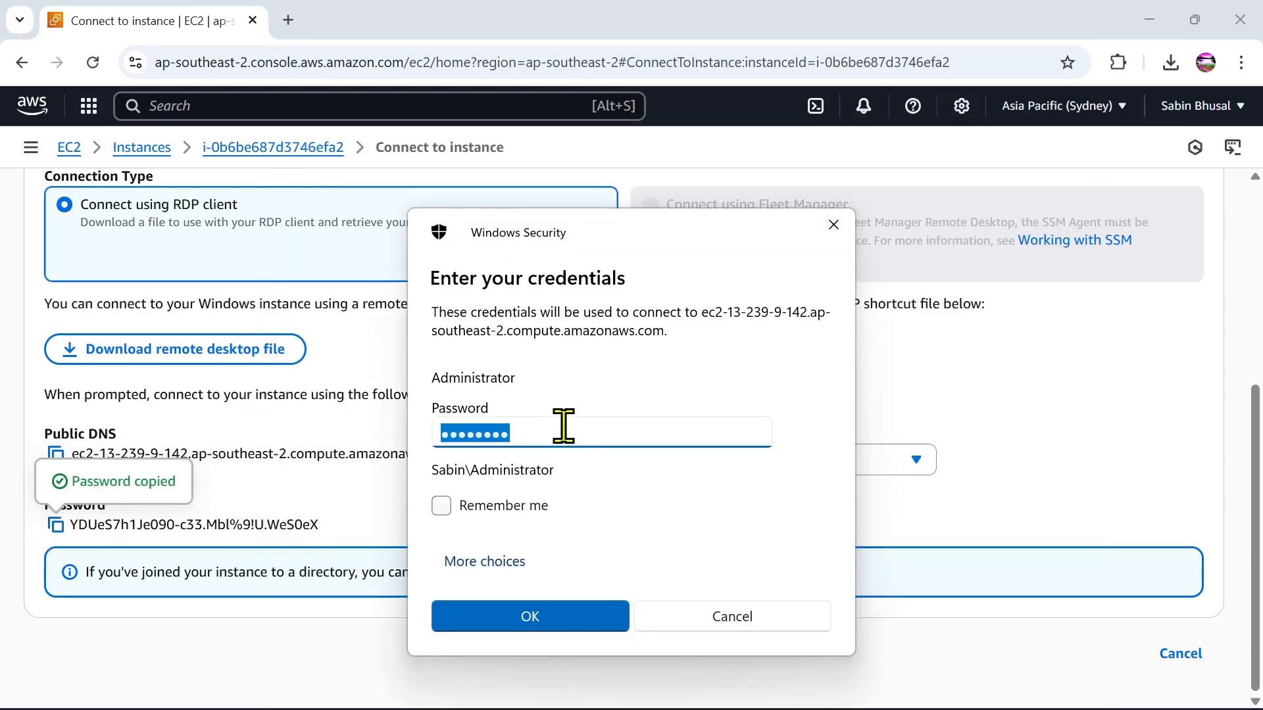
key("ctrl+v")
left_click(559, 611)
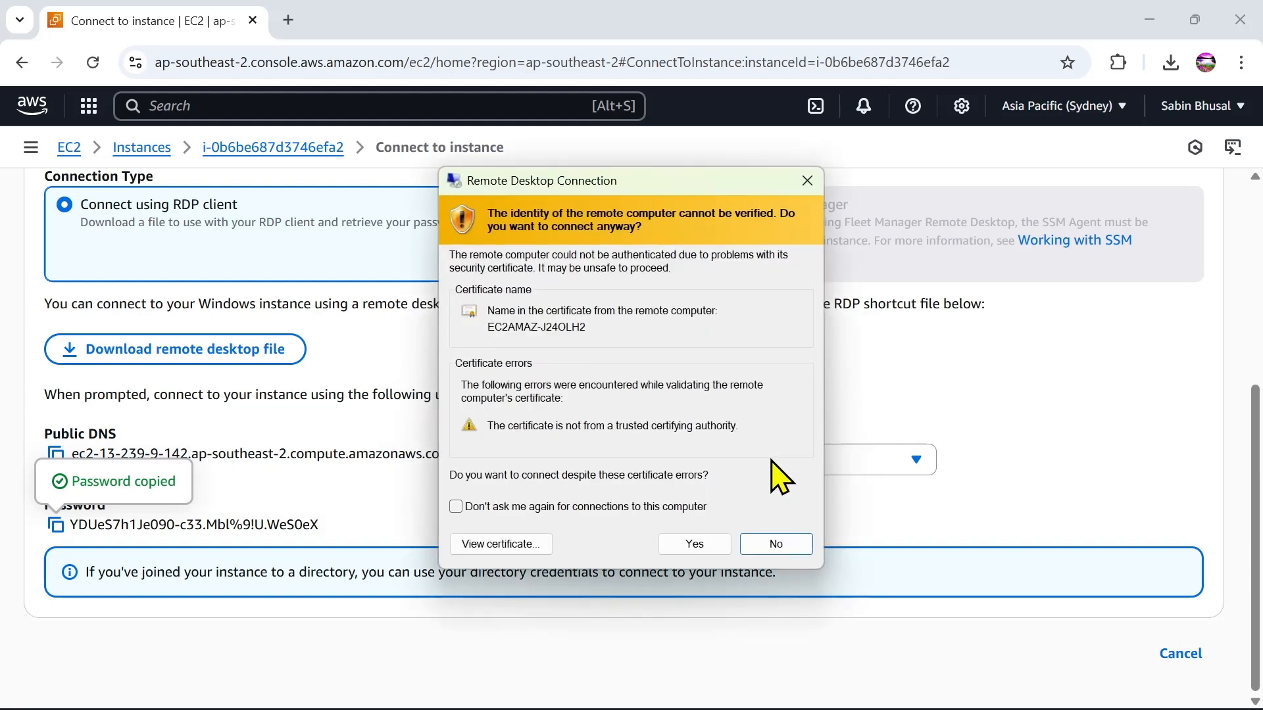
left_click(696, 544)
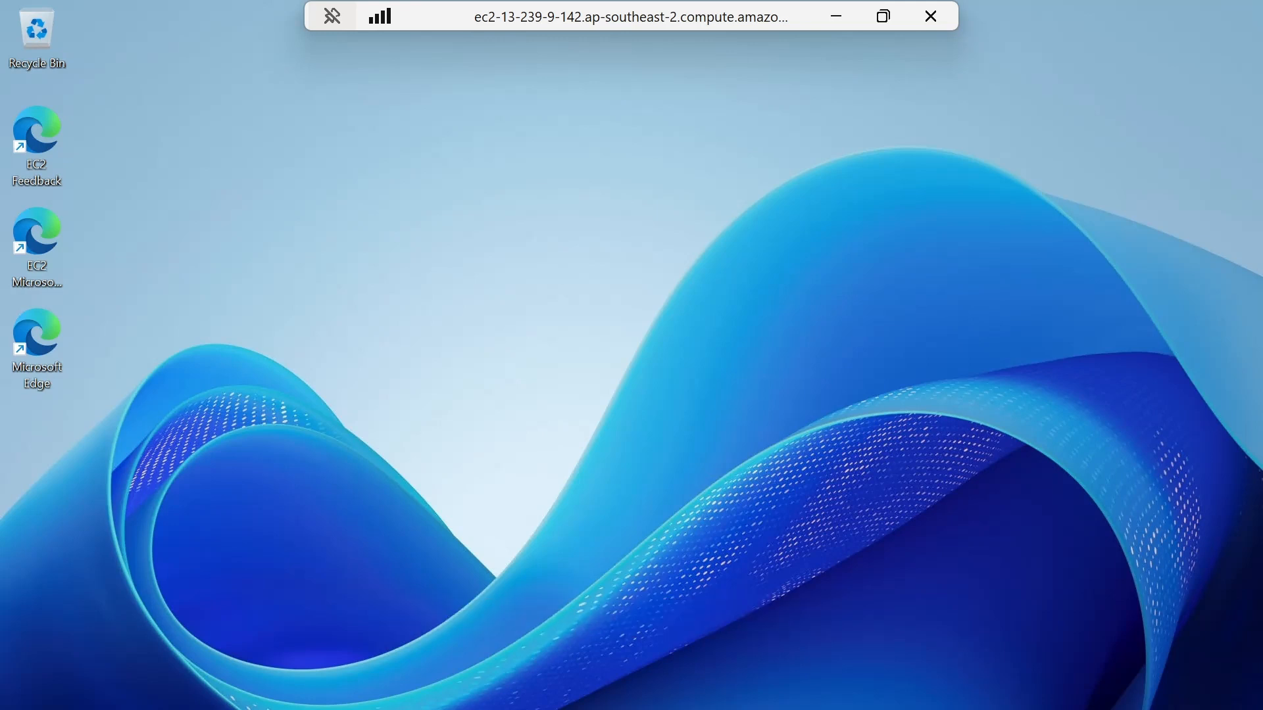
Minimize the remote desktop session and return from the connection page to the EC2 section of the console
left_click(844, 16)
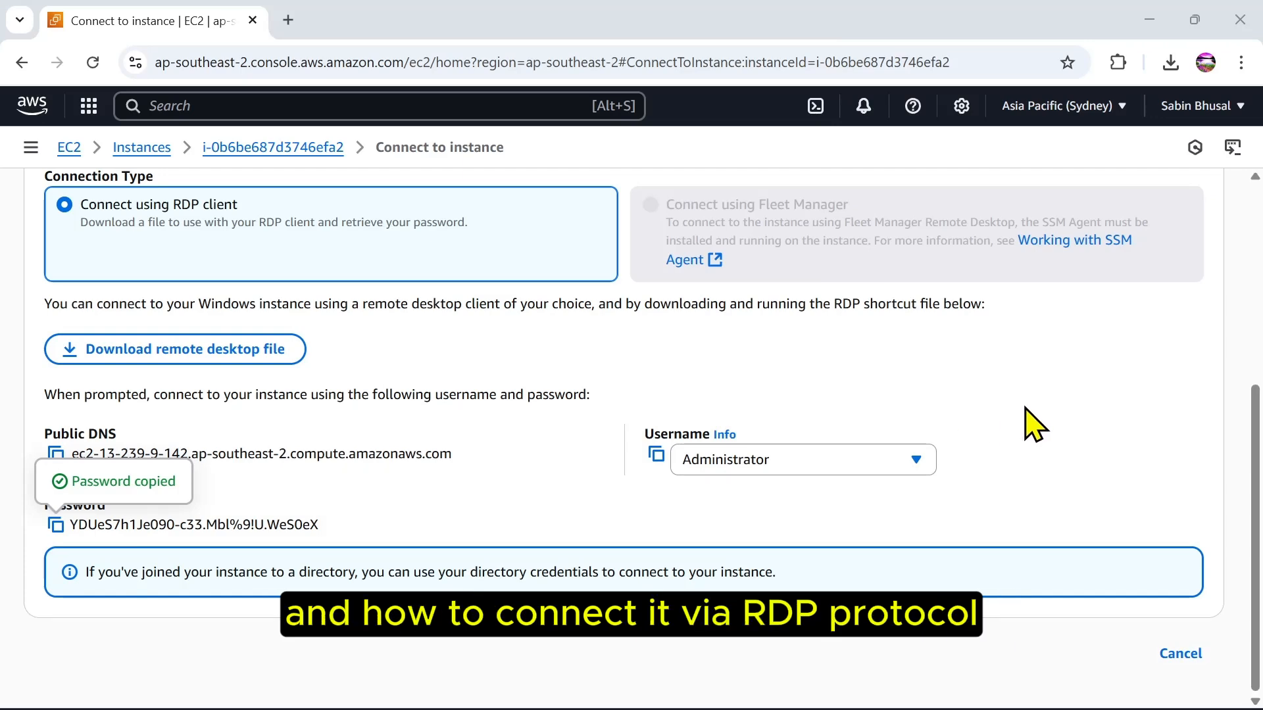
scroll(451, 441, "up", 3)
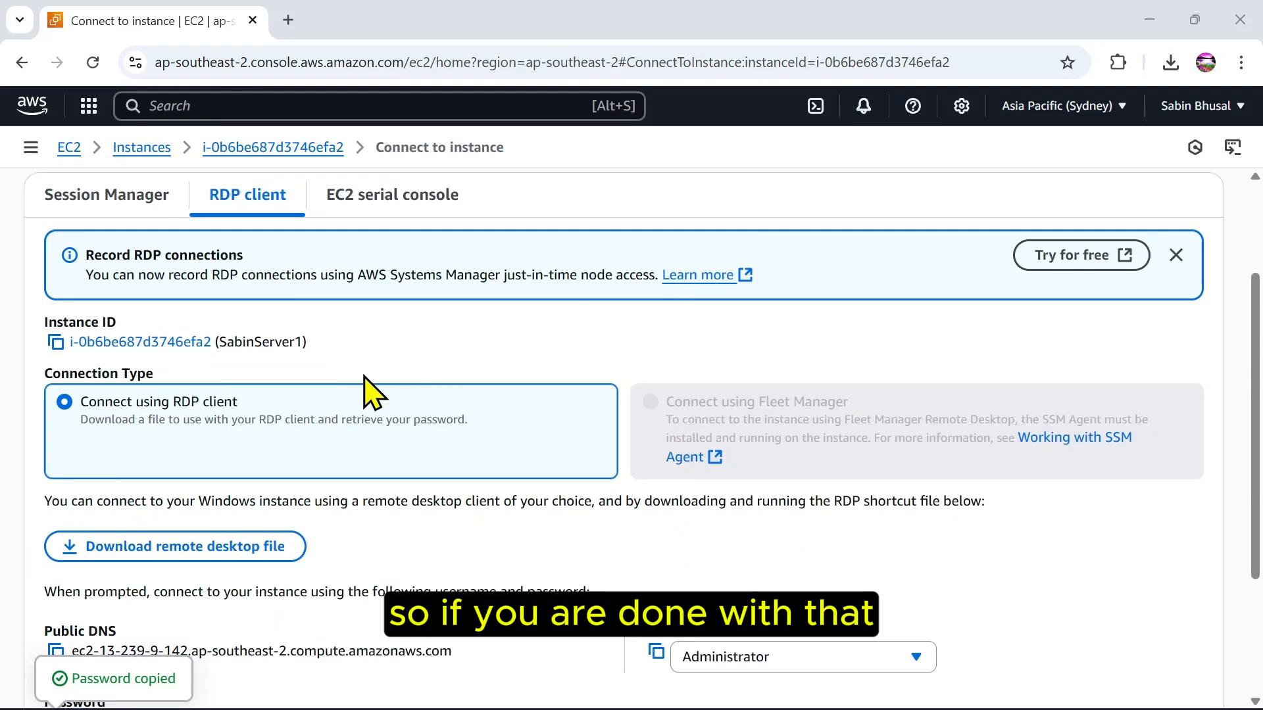
scroll(364, 388, "up", 3)
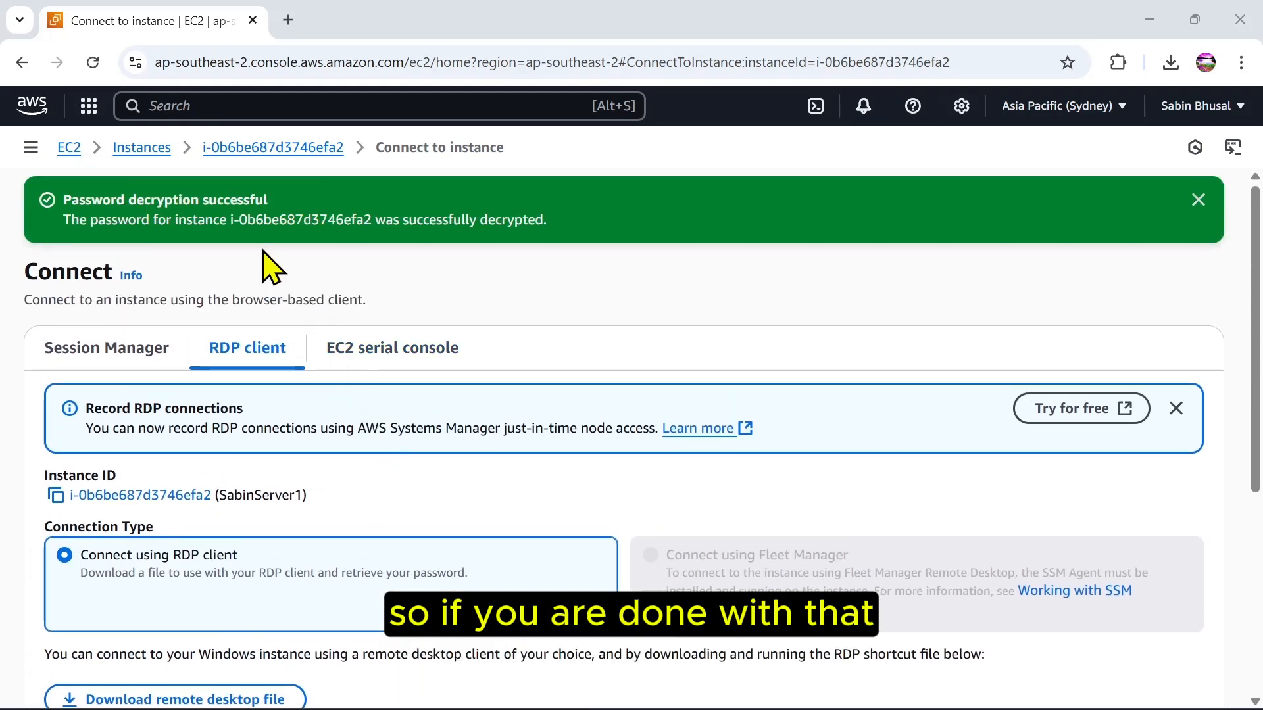
left_click(69, 149)
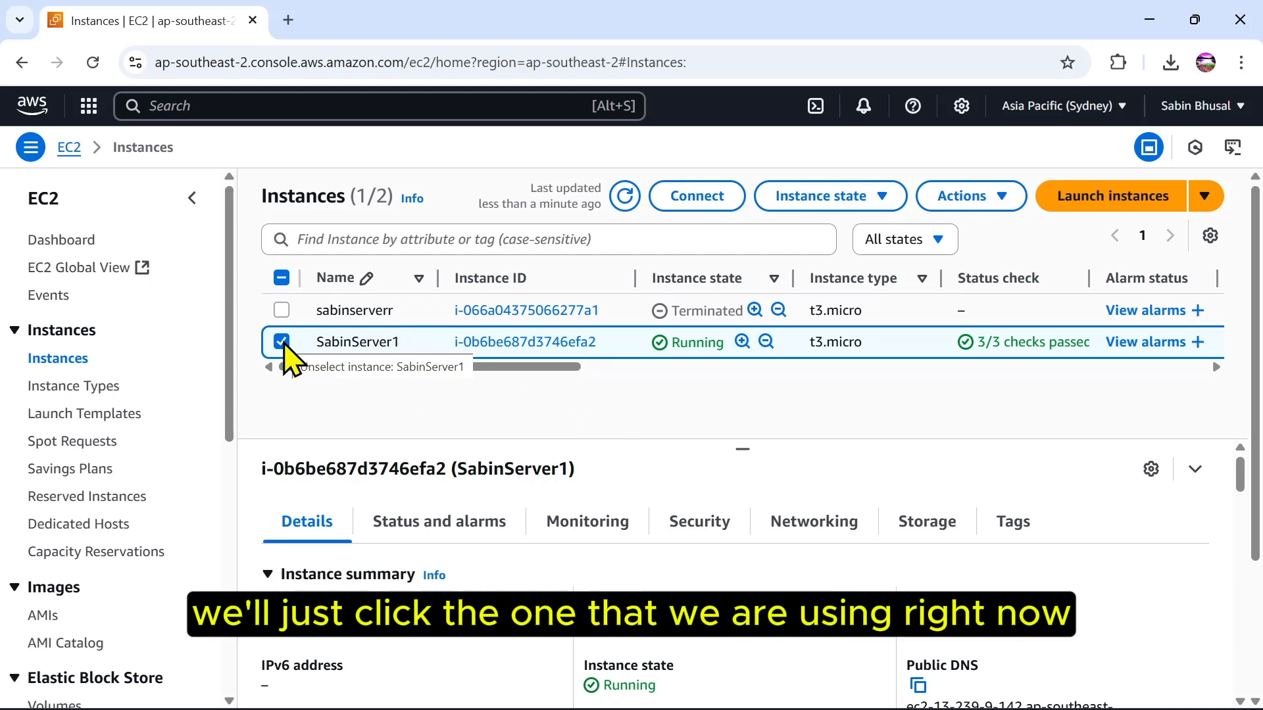
Terminate the running instance, confirm its deletion, and refresh the instances list
left_click(856, 197)
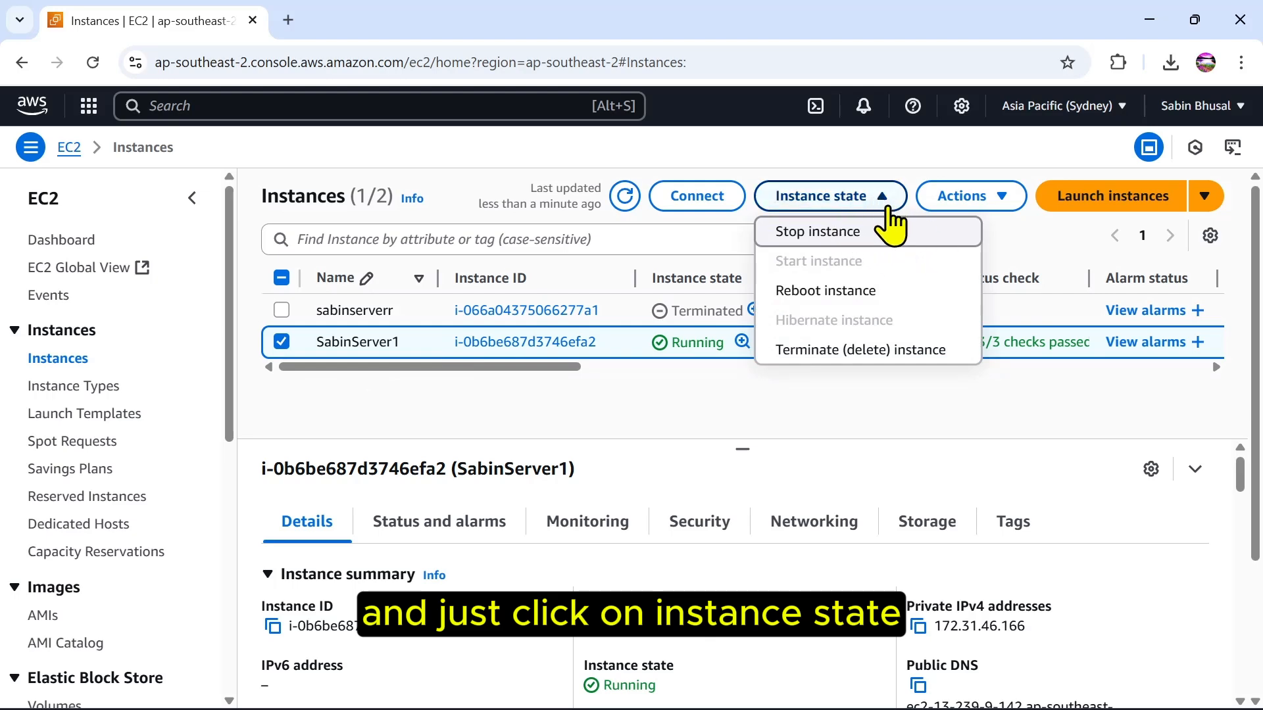
left_click(906, 370)
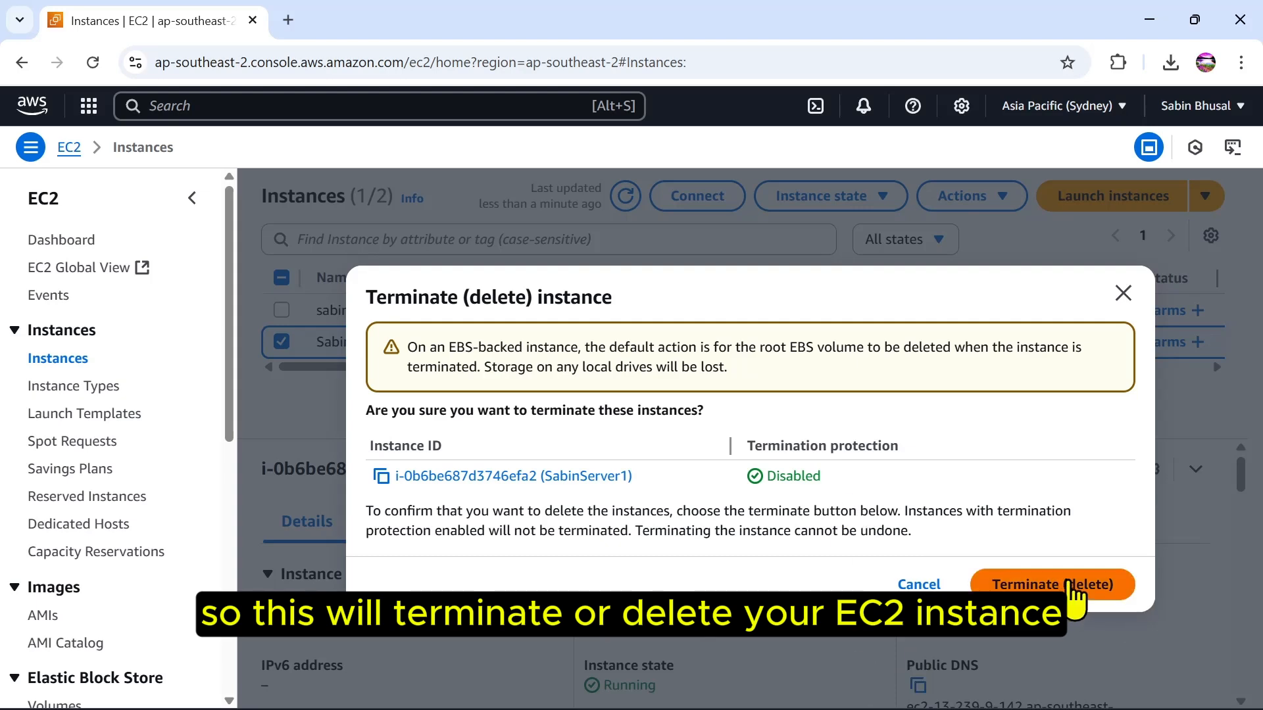
left_click(1074, 585)
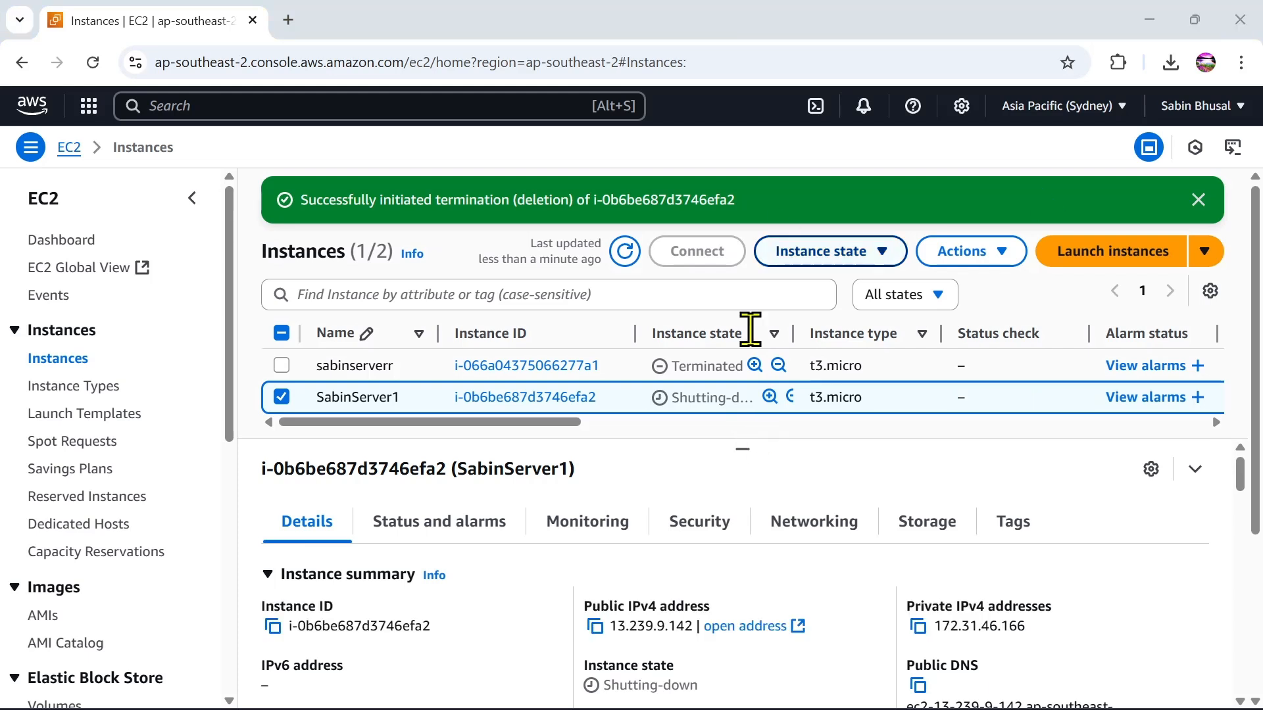
left_click(624, 253)
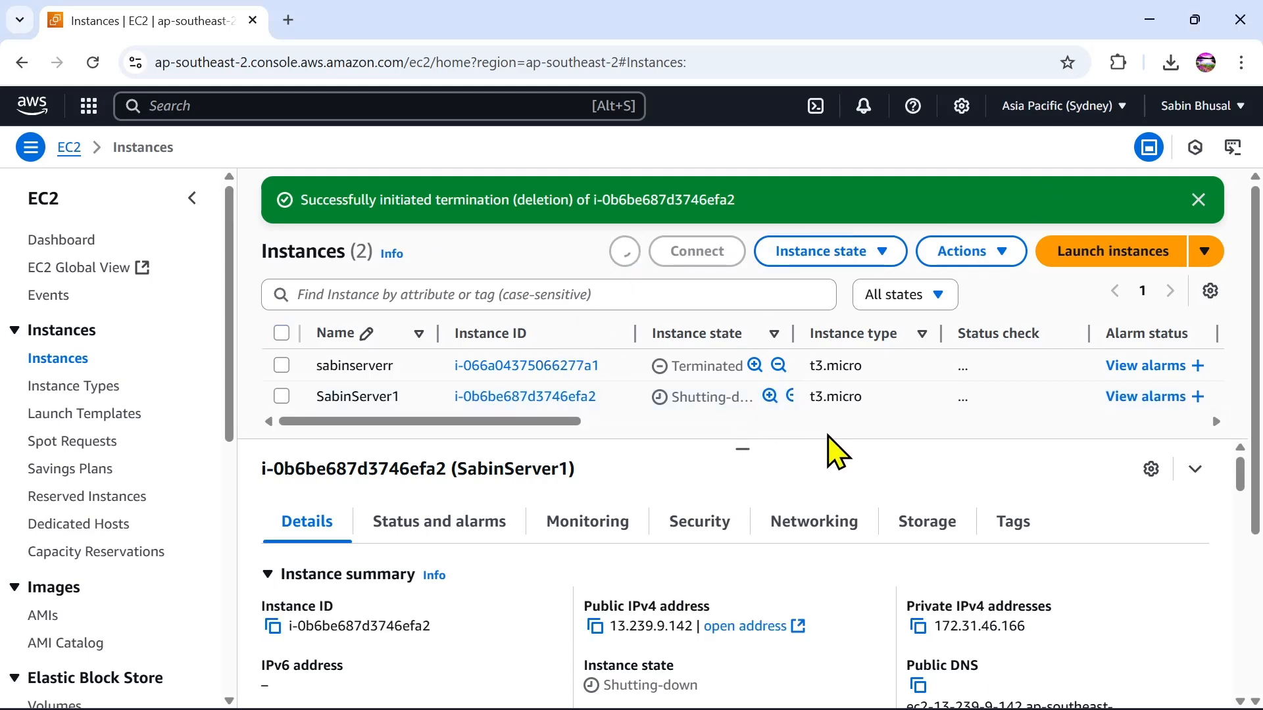